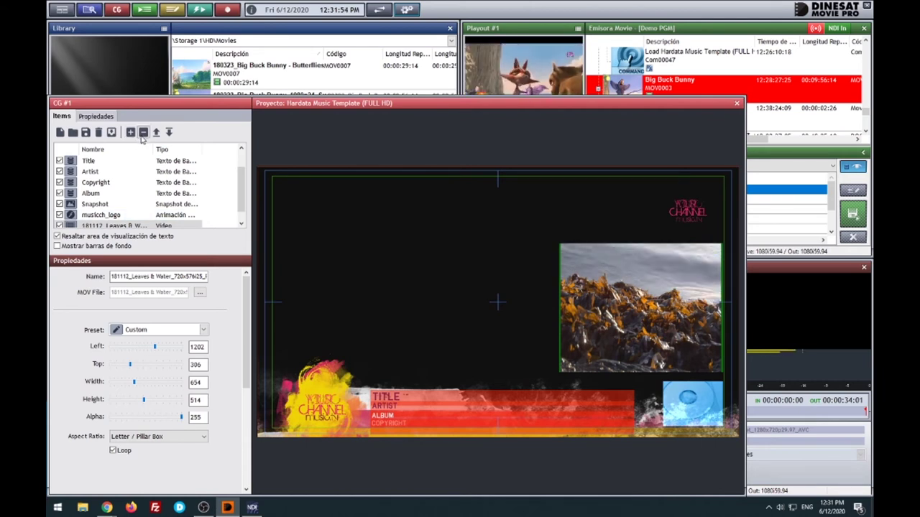
View the list of loadable character generator projects without saving changes to the current project, and dismiss it without loading one.
scroll(115, 215, "up", 2)
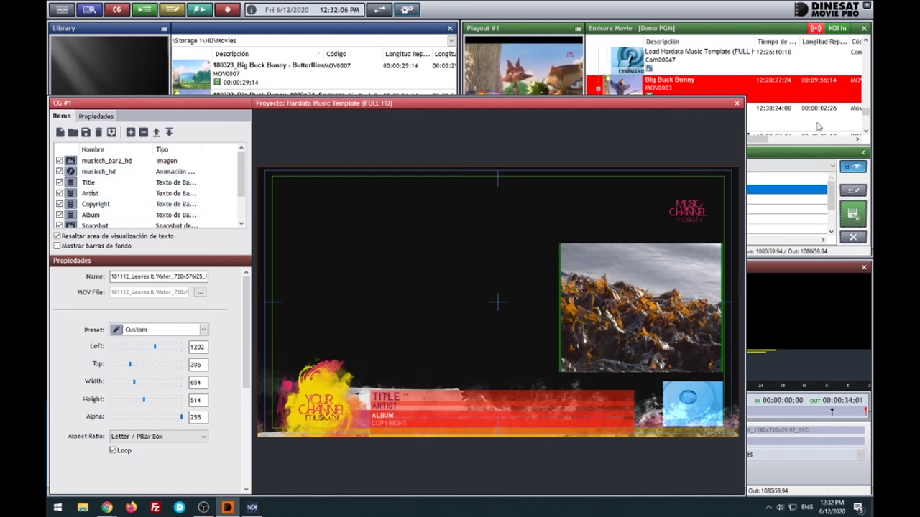
left_click(73, 132)
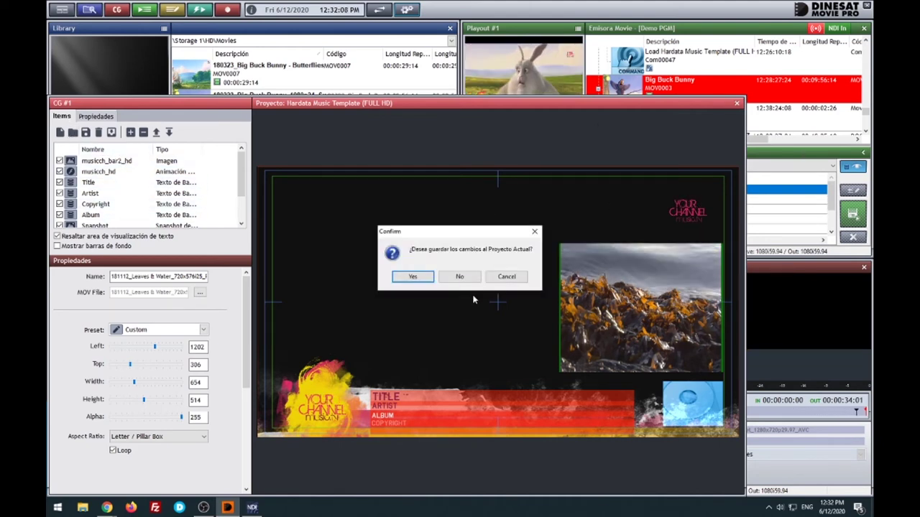
left_click(458, 276)
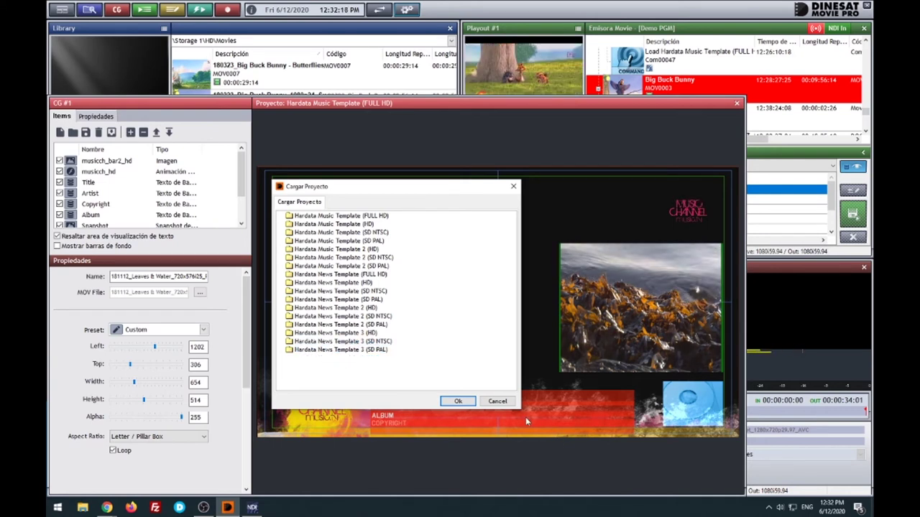
left_click(497, 401)
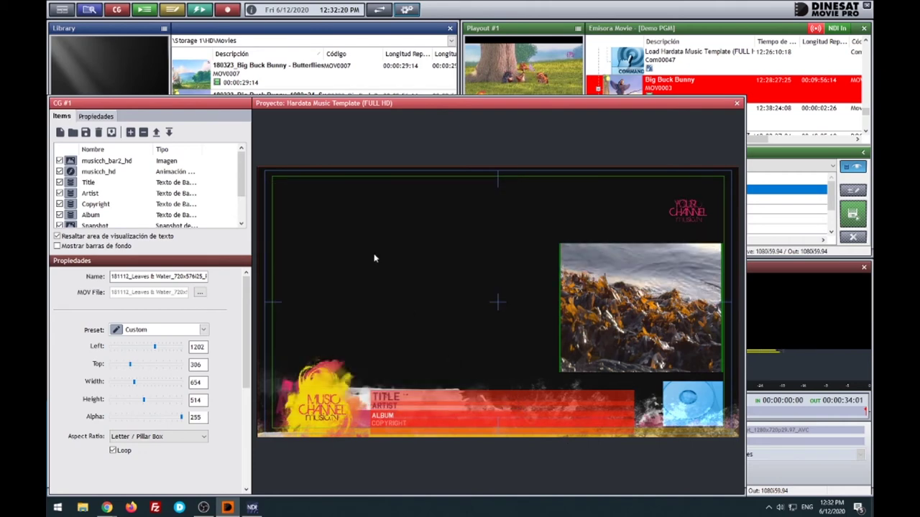
Open a Programming window placed over the Library area, and extend the Playout #1 window downward to show more of its playlist.
left_click(63, 9)
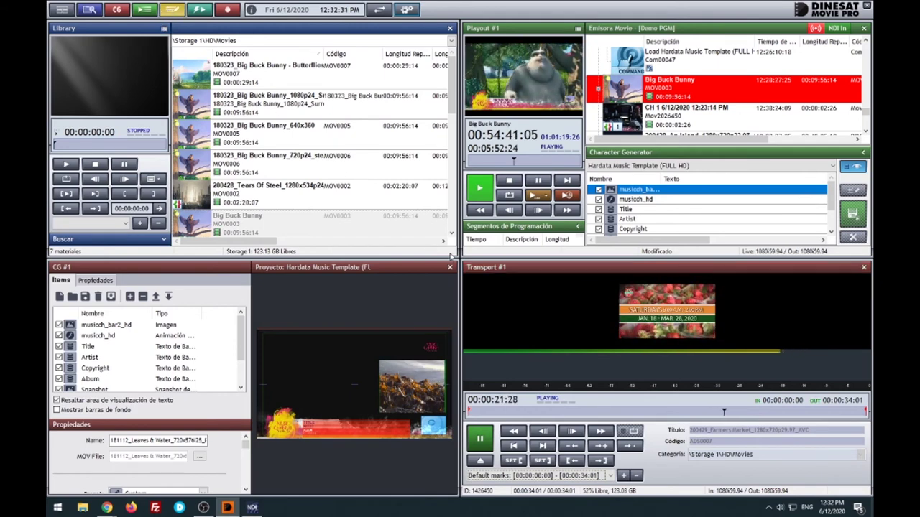
left_click_drag(550, 94, 285, 125)
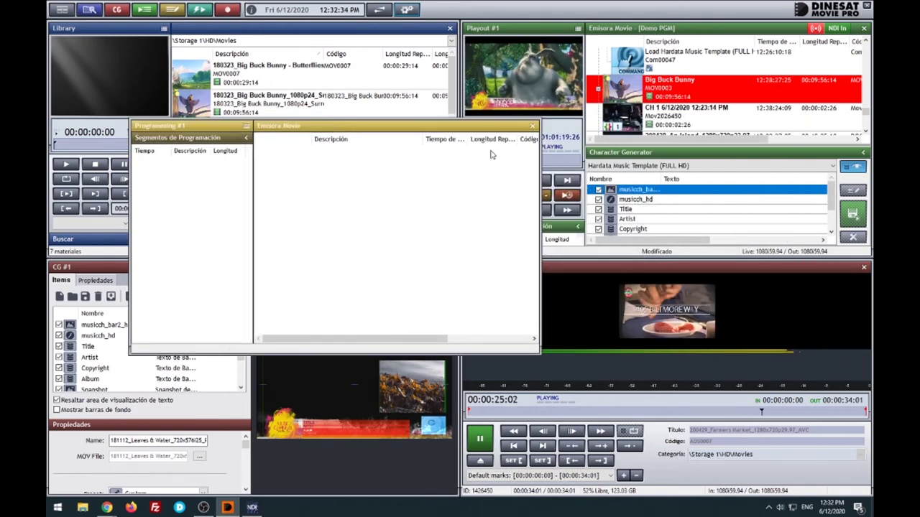
left_click_drag(327, 127, 253, 38)
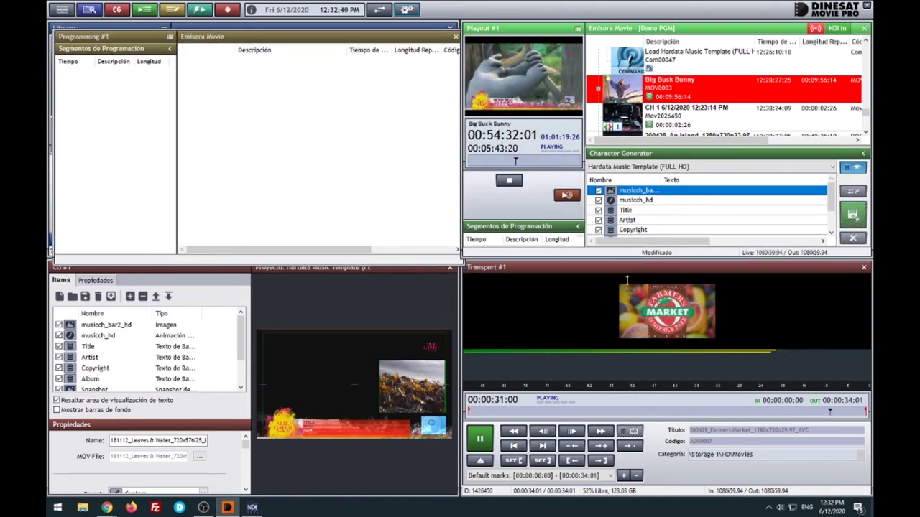
left_click_drag(624, 252, 623, 425)
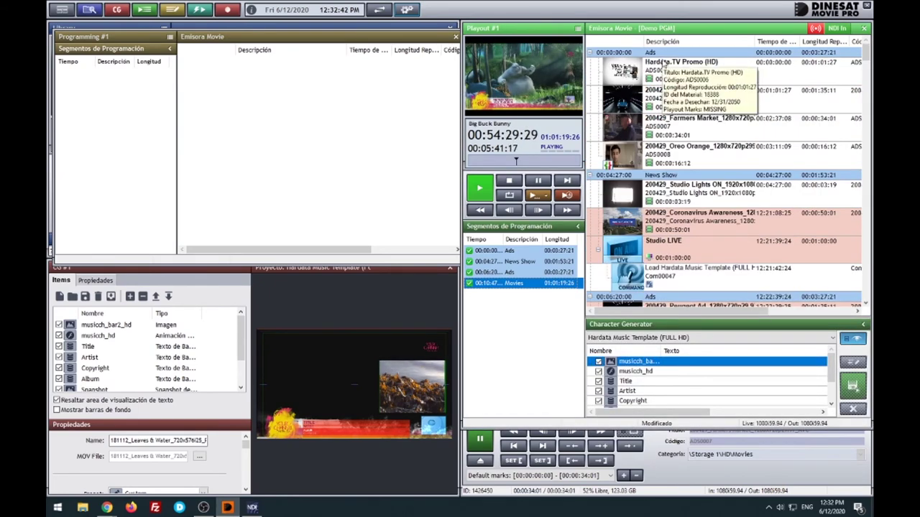
Open the saved list Demo PGM in the Programming #1 window.
right_click(278, 110)
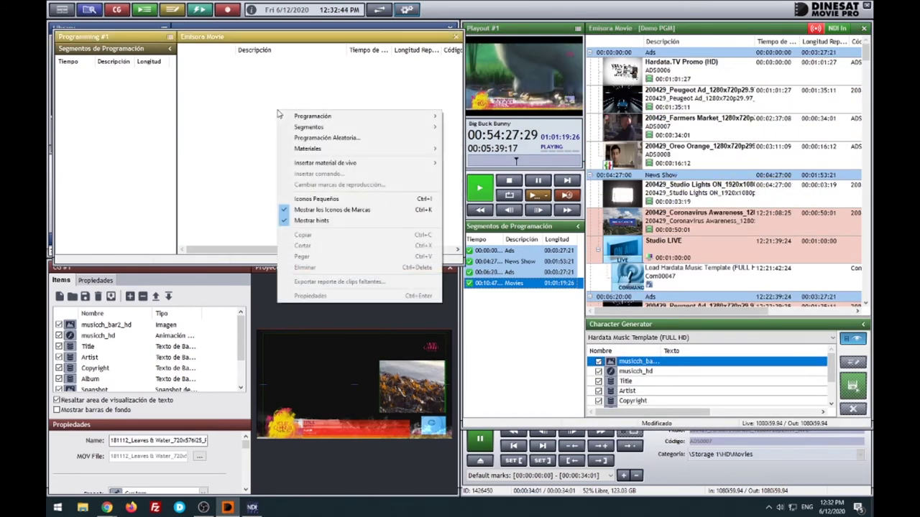
mouse_move(321, 120)
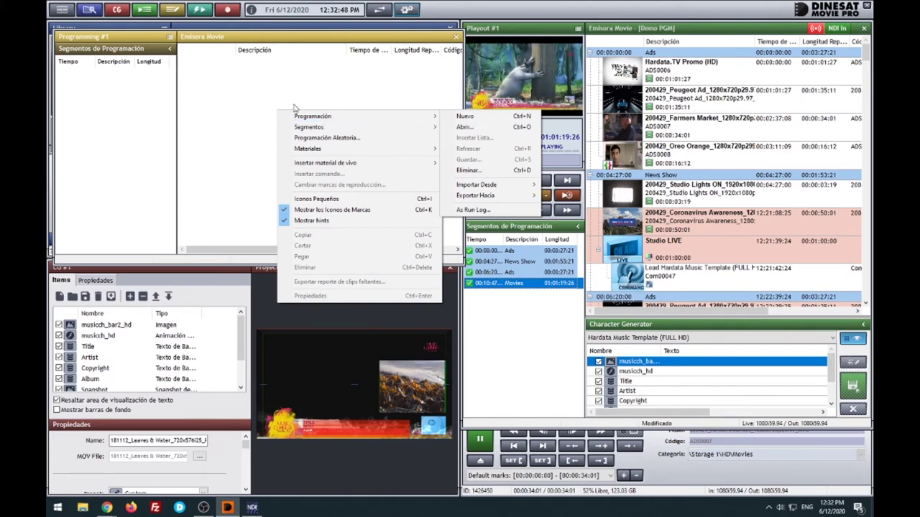
left_click(461, 127)
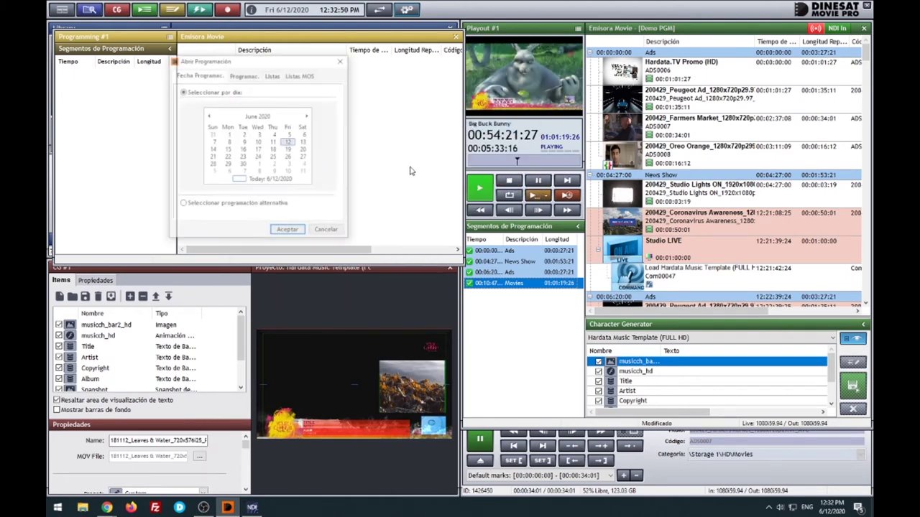
left_click(272, 77)
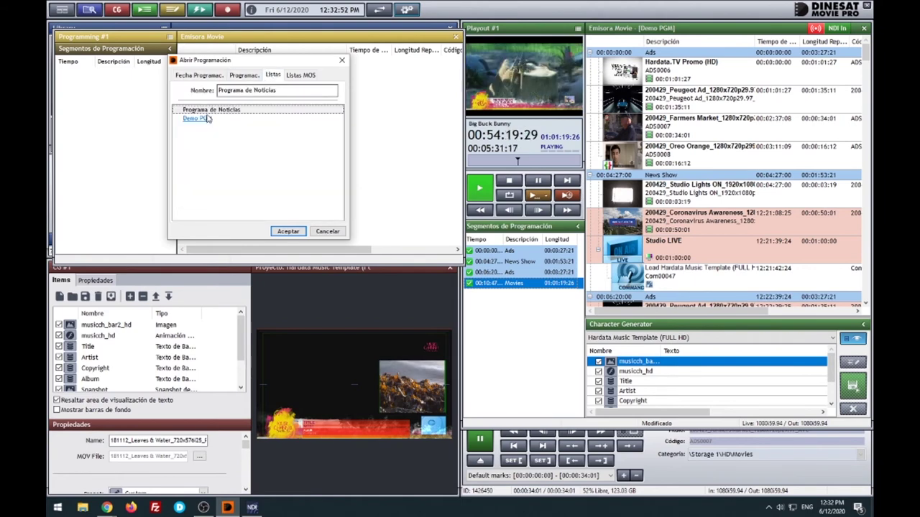
left_click(216, 117)
left_click(288, 231)
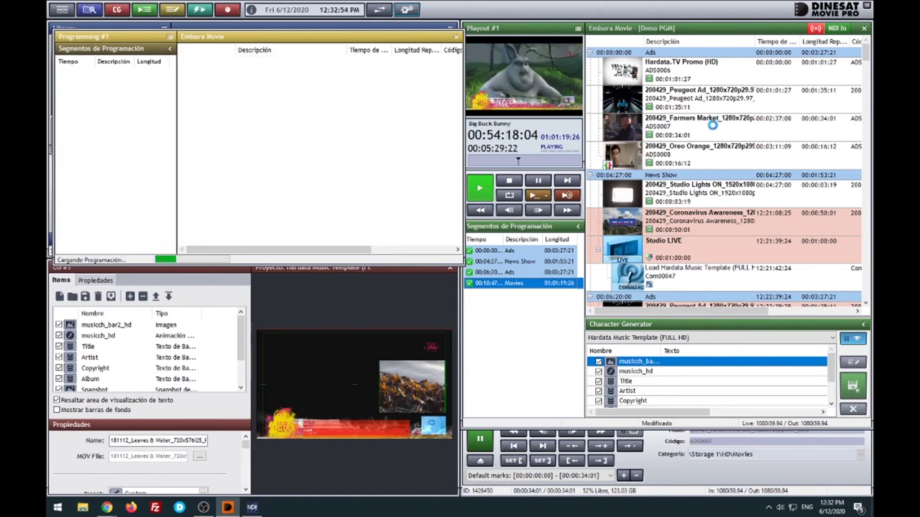
View the new segment settings in the Programming window and cancel without adding a segment.
right_click(198, 128)
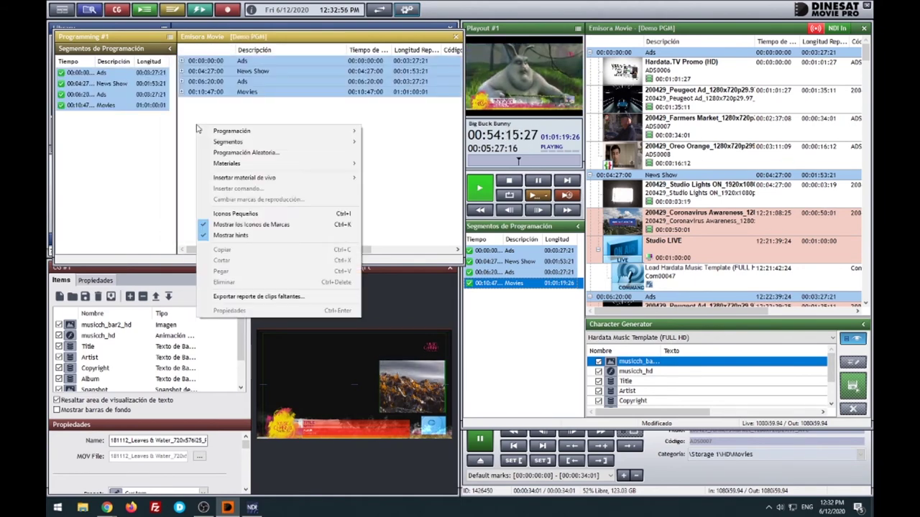
mouse_move(248, 143)
left_click(371, 142)
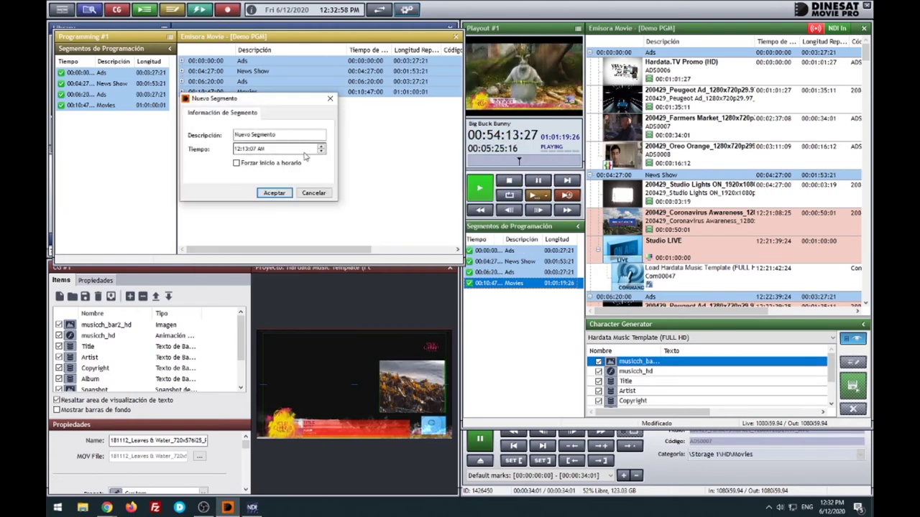
left_click(314, 192)
Expand the first Ads segment and insert the library clip 180323_Big Buck Bunny_1080p24 between Farmers Market and Oreo Orange.
left_click(183, 61)
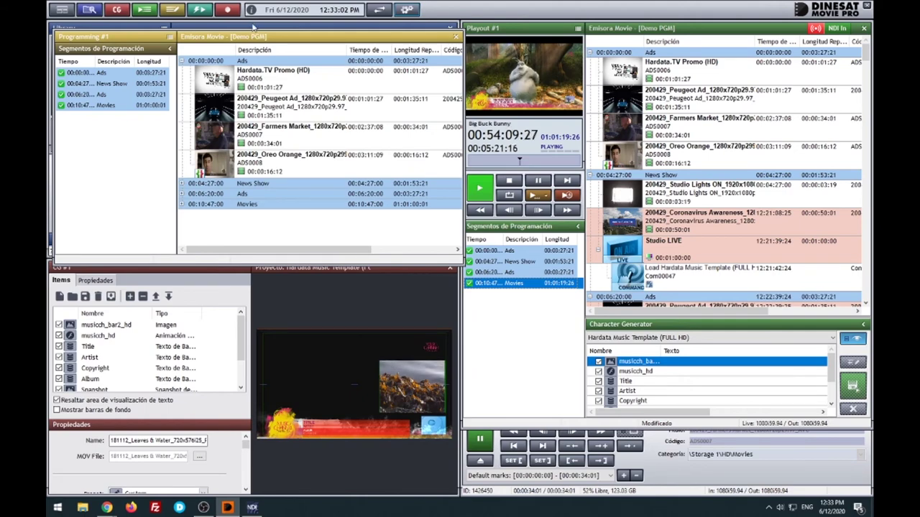
key("F3")
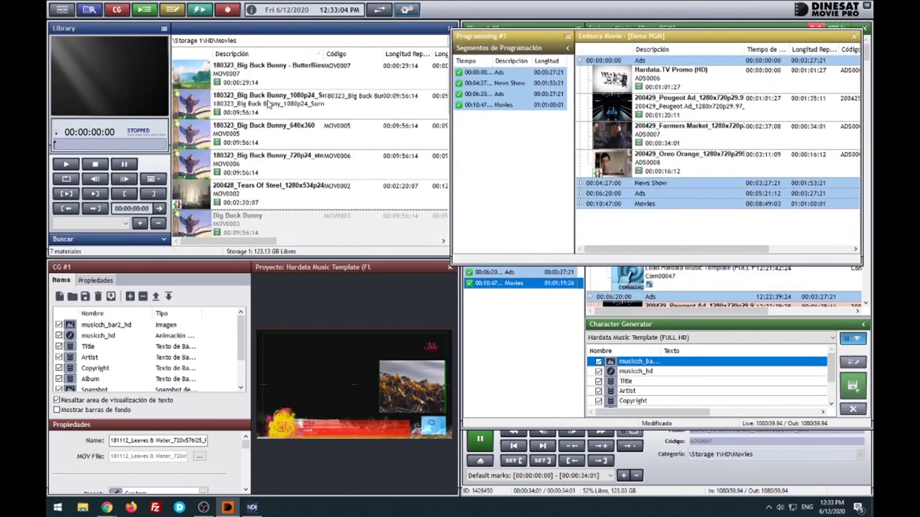
left_click(271, 104)
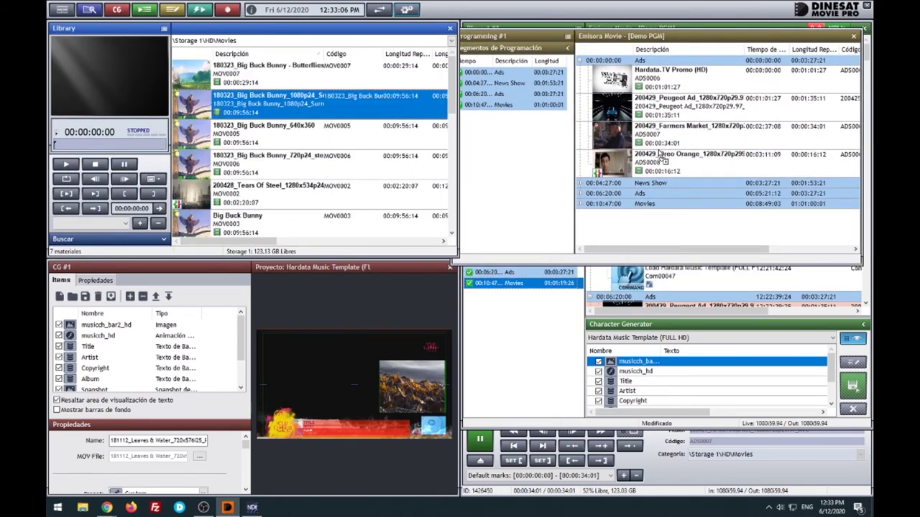
left_click_drag(665, 169, 666, 165)
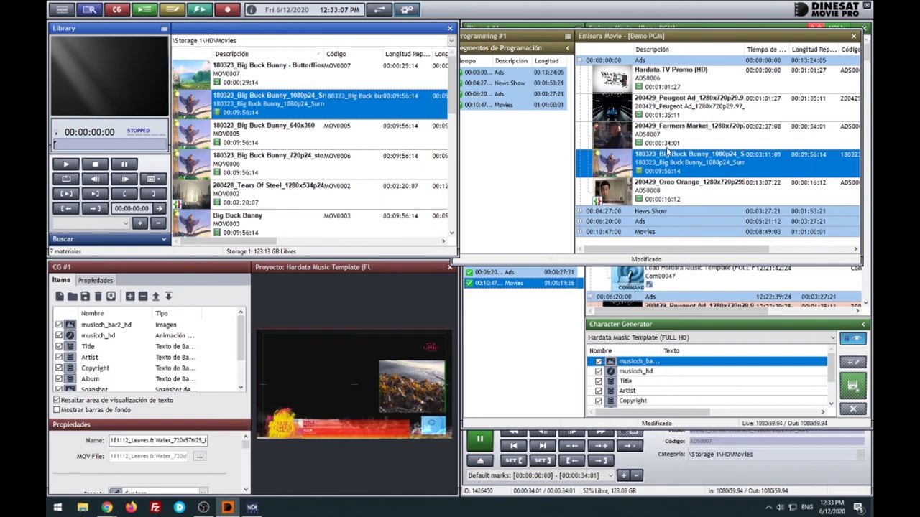
Change the playback marks of the Oreo Orange clip in the first Ads segment to Segment 1, [00:00:08:24] - [00:00:30:14].
left_click(620, 191)
right_click(610, 195)
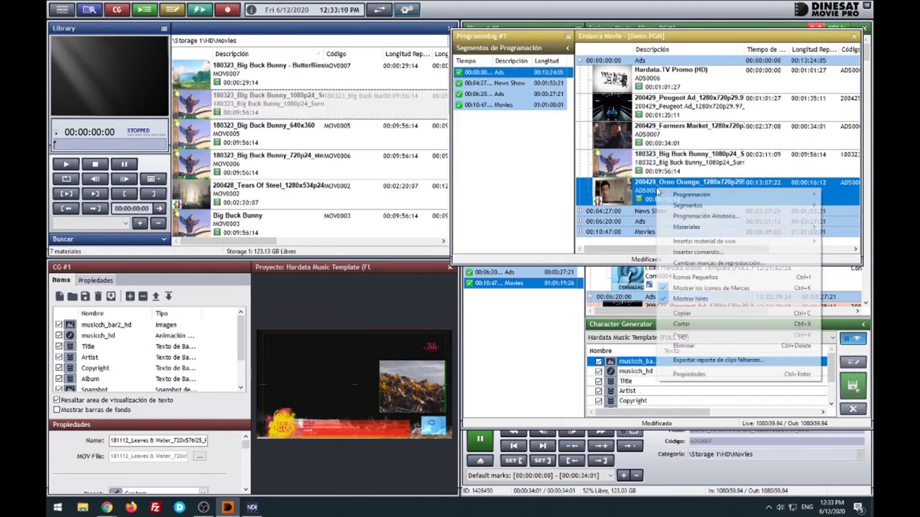
left_click(681, 265)
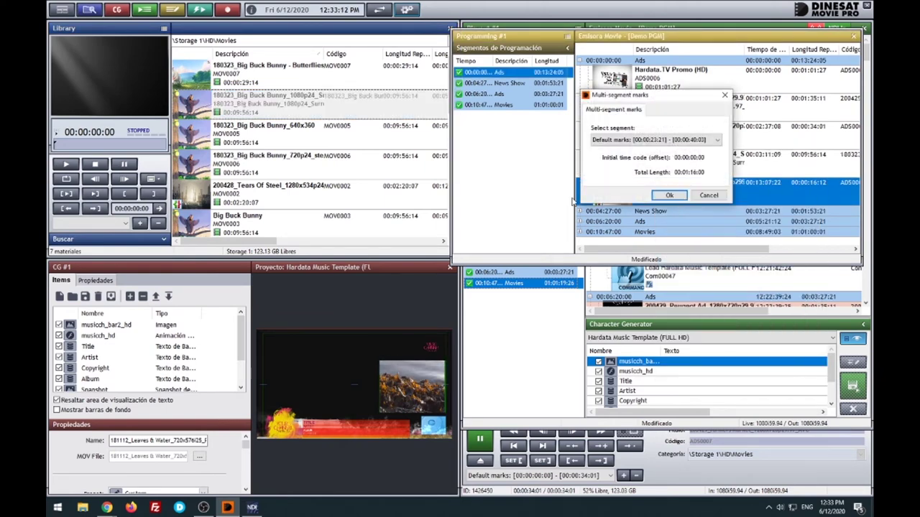
left_click(632, 140)
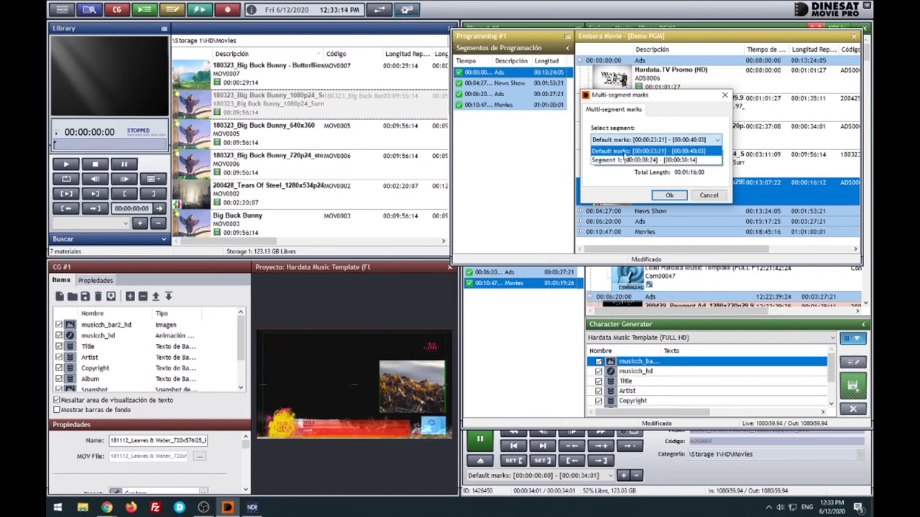
left_click(624, 159)
left_click(669, 195)
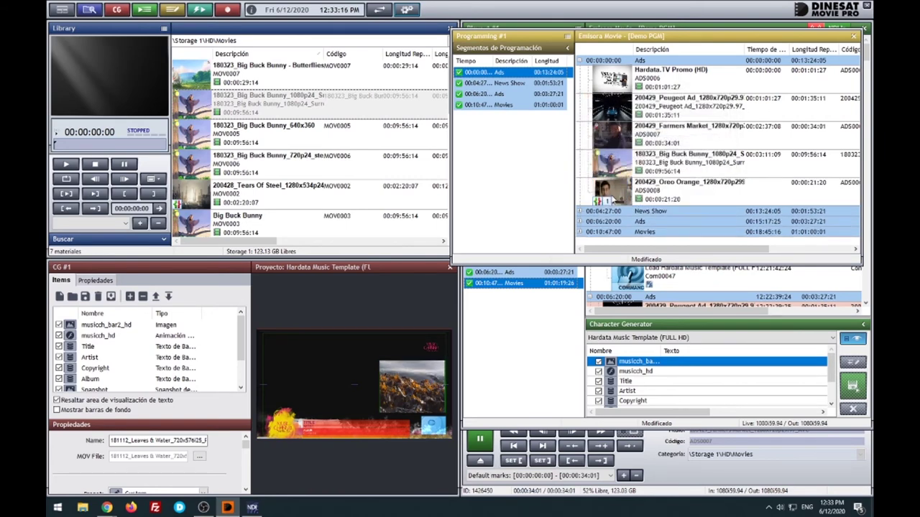
Expand the News Show and second Ads segments and insert an Unload Project command under the Peugeot ad in the second Ads segment.
left_click(580, 211)
left_click(581, 211)
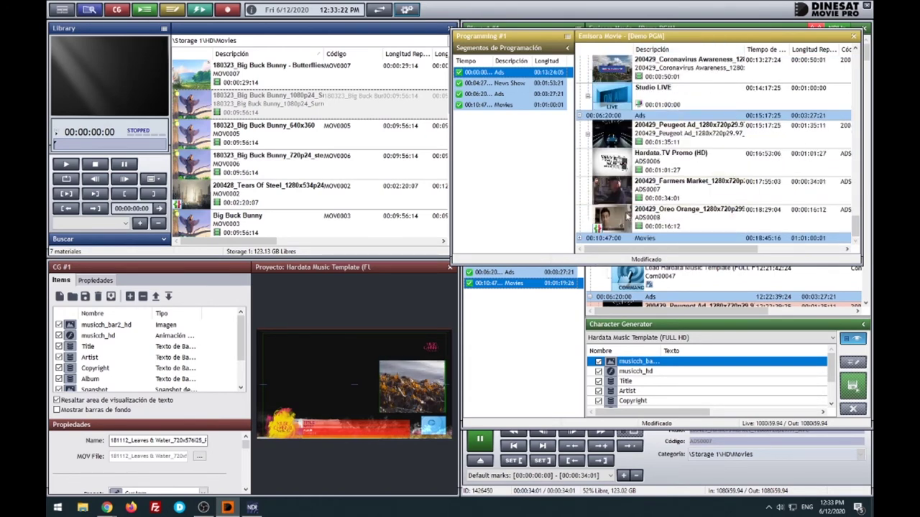
mouse_move(654, 141)
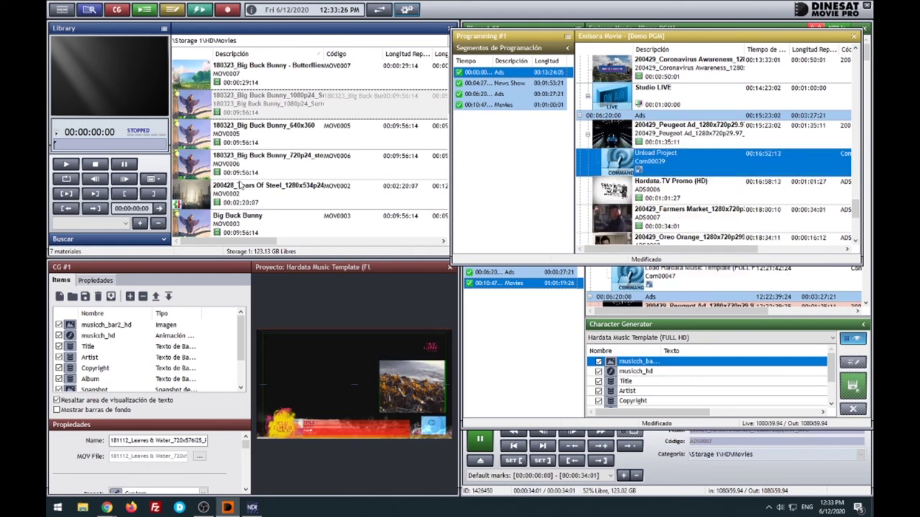
Extend the Library window downward and display the Commands category of Storage 1.
left_click_drag(207, 256, 205, 426)
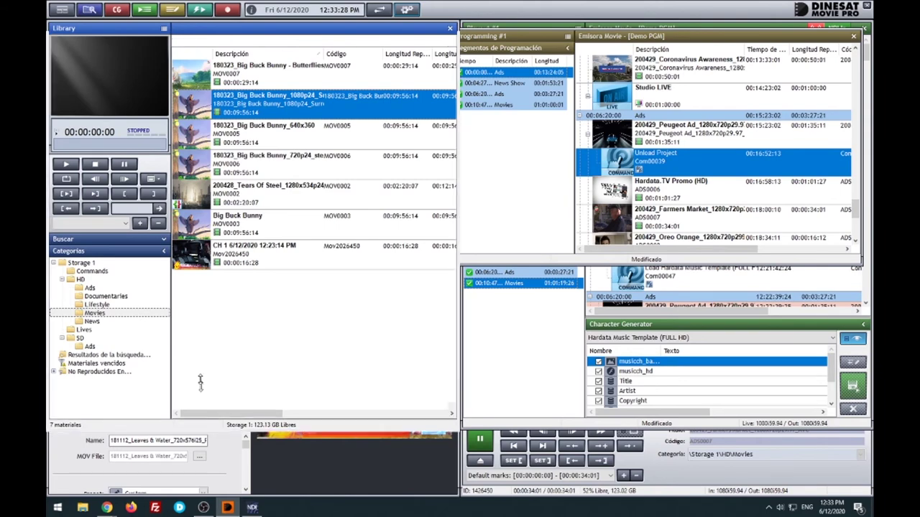
left_click(94, 271)
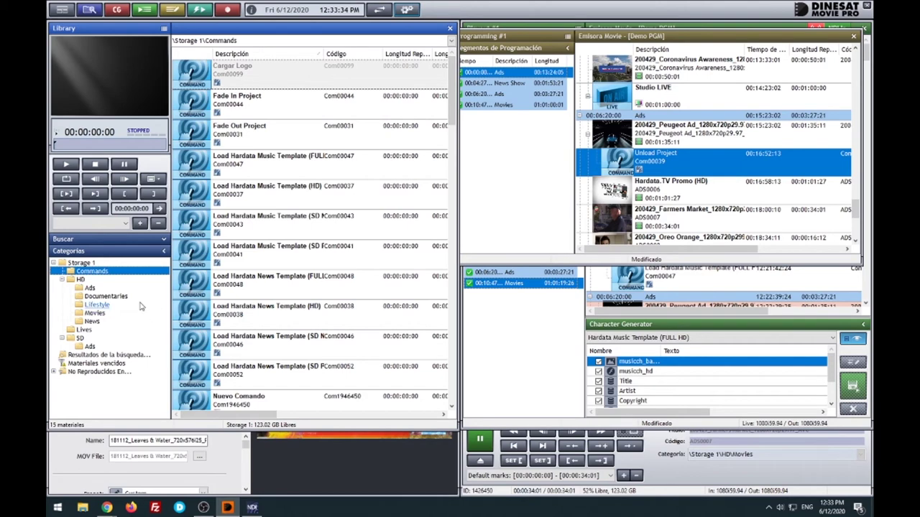
scroll(291, 172, "down", 2)
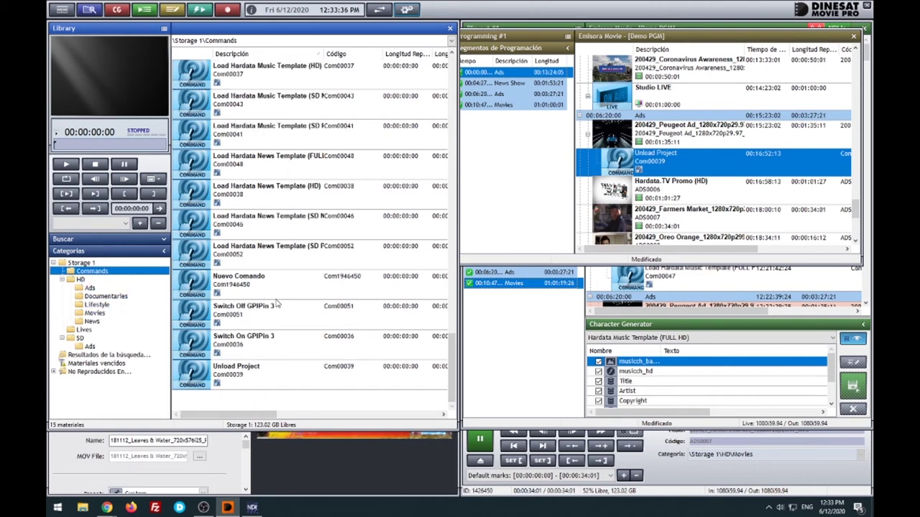
Examine the command types offered for a new command material, keep Character Generator selected, and close the dialog without creating one.
right_click(228, 404)
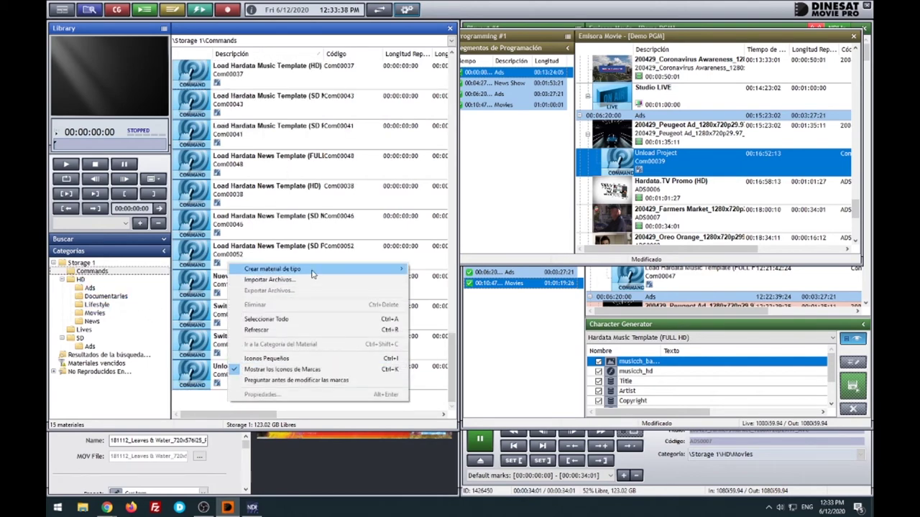
mouse_move(314, 272)
left_click(435, 279)
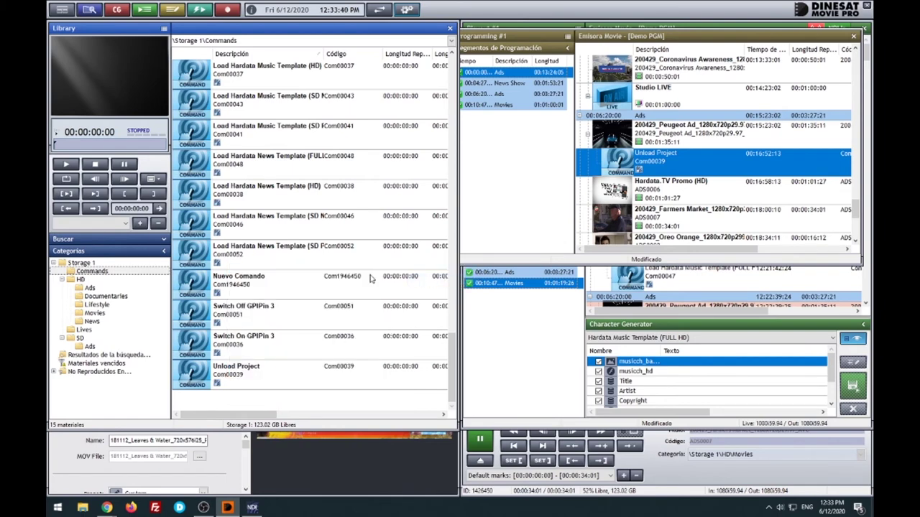
left_click_drag(248, 130, 435, 151)
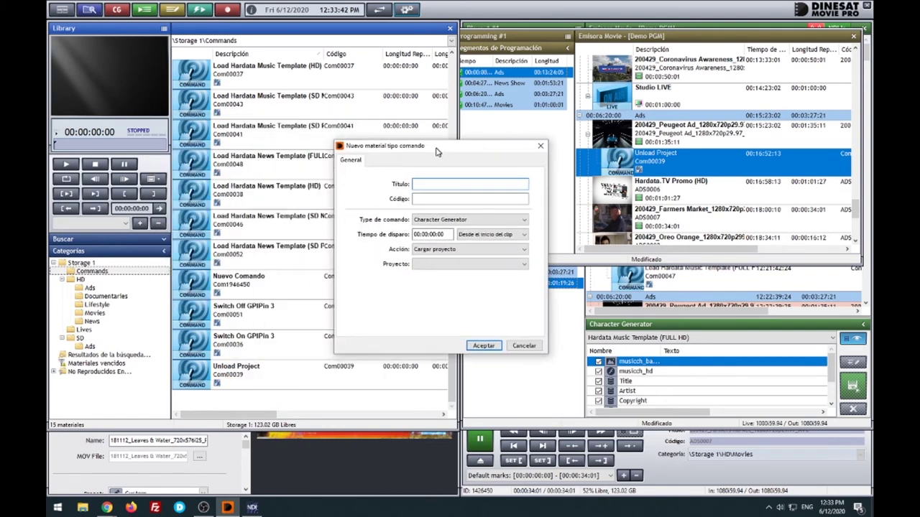
left_click(453, 220)
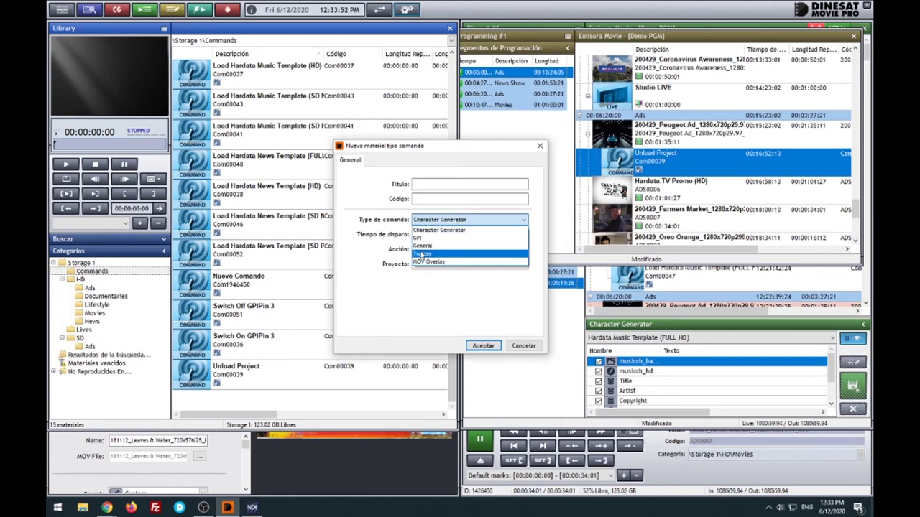
left_click(438, 229)
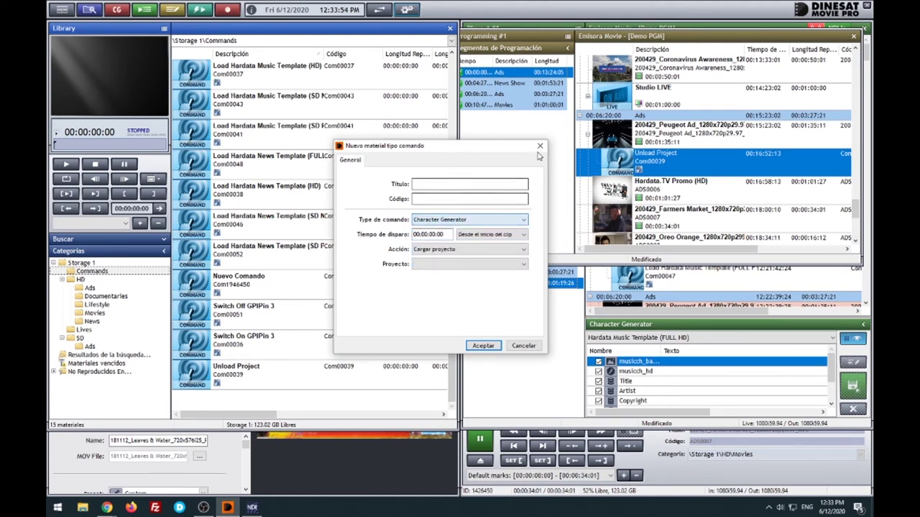
left_click(540, 145)
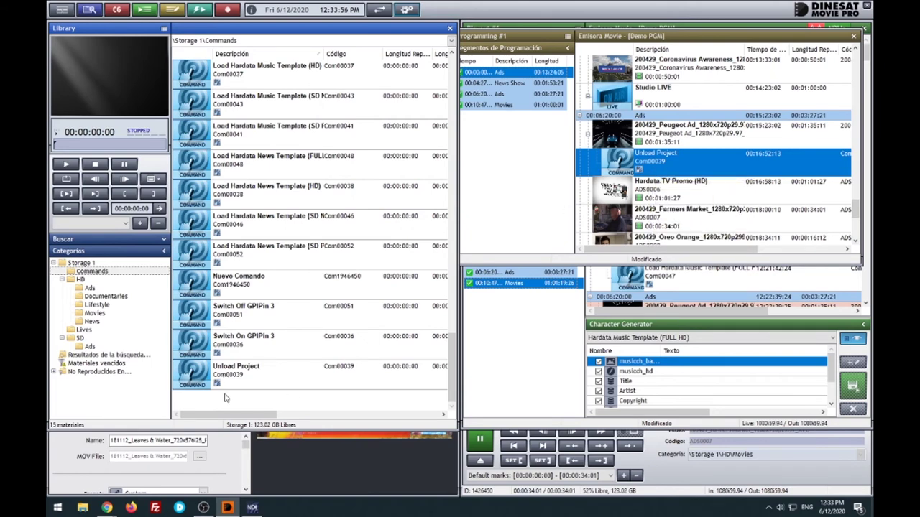
left_click_drag(273, 87, 330, 222)
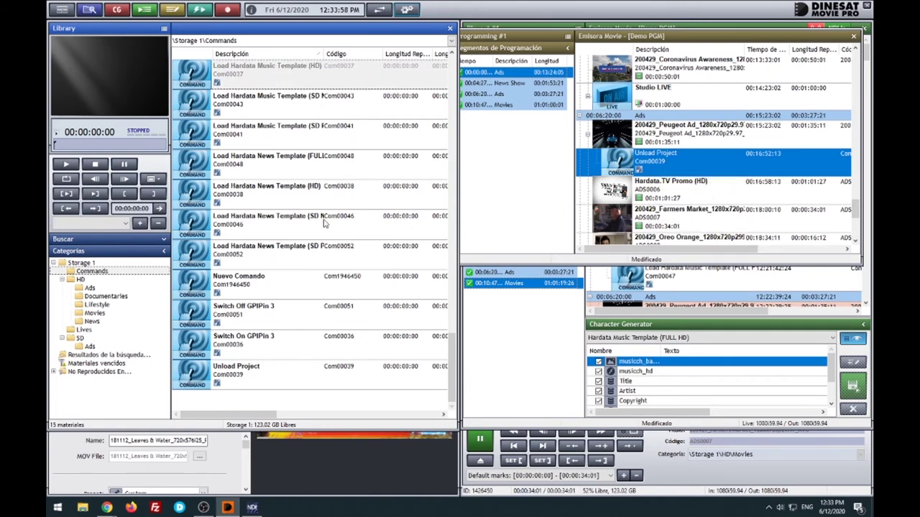
Examine the editable trigger time and project settings of the Load Hardata Music Template (HD) command, and close its properties without changes.
right_click(268, 72)
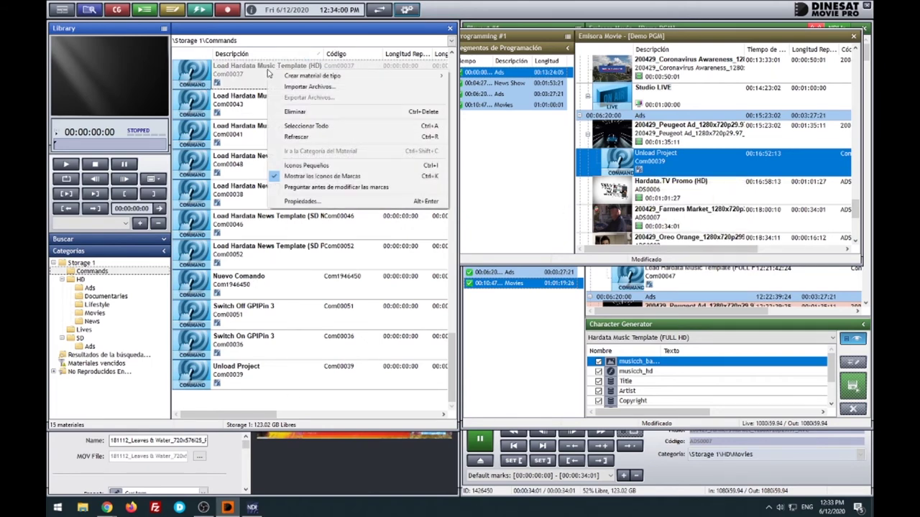
left_click(313, 201)
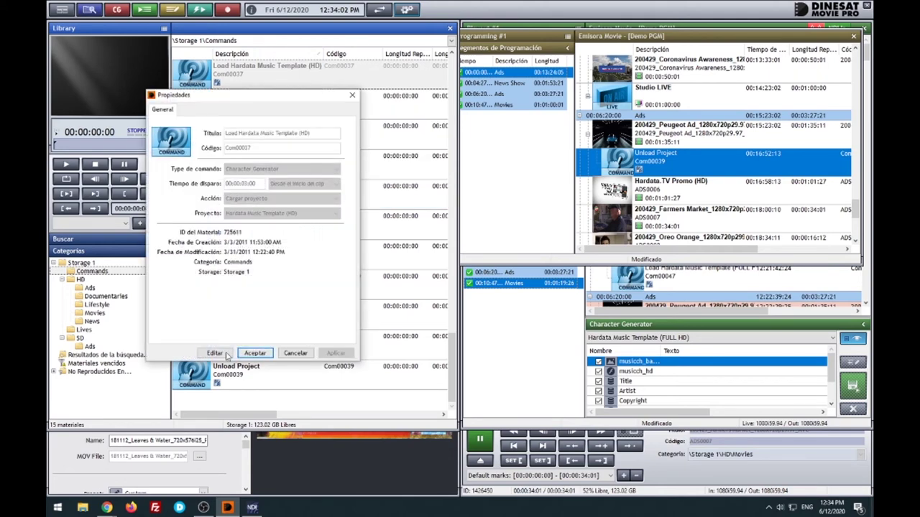
left_click(214, 353)
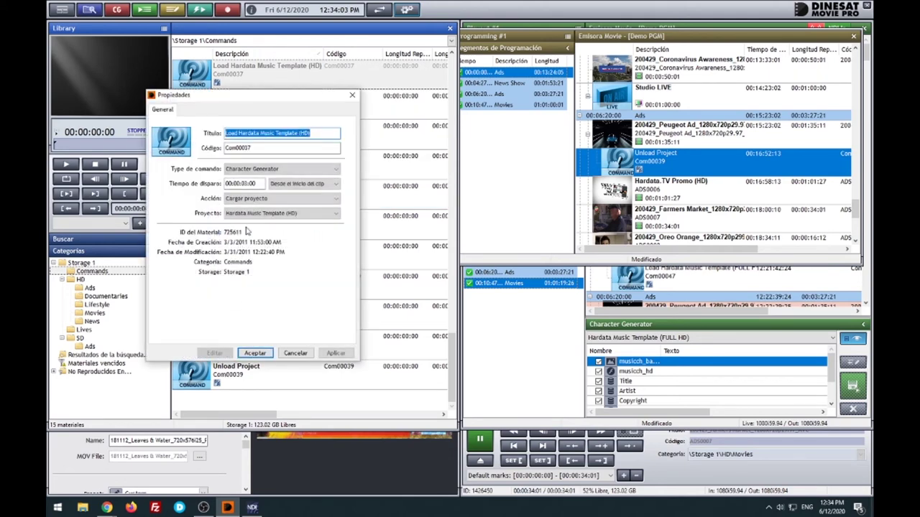
left_click(246, 185)
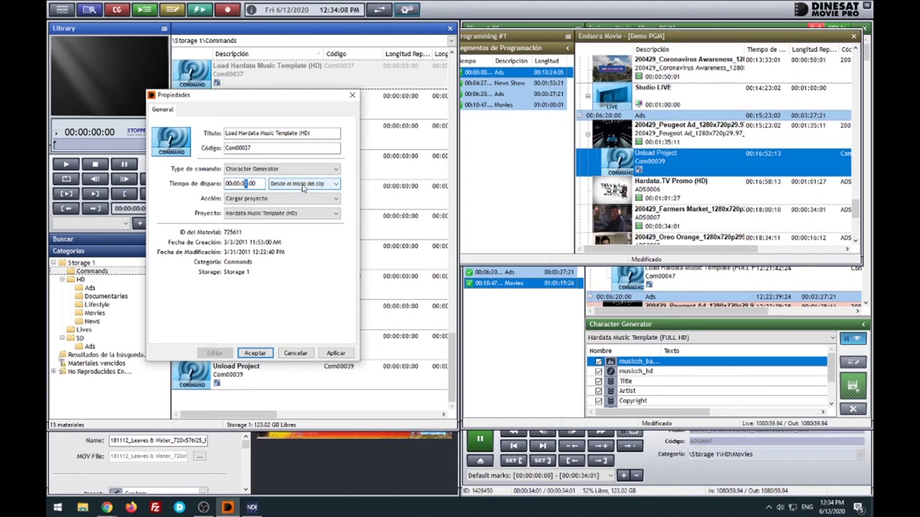
left_click(257, 214)
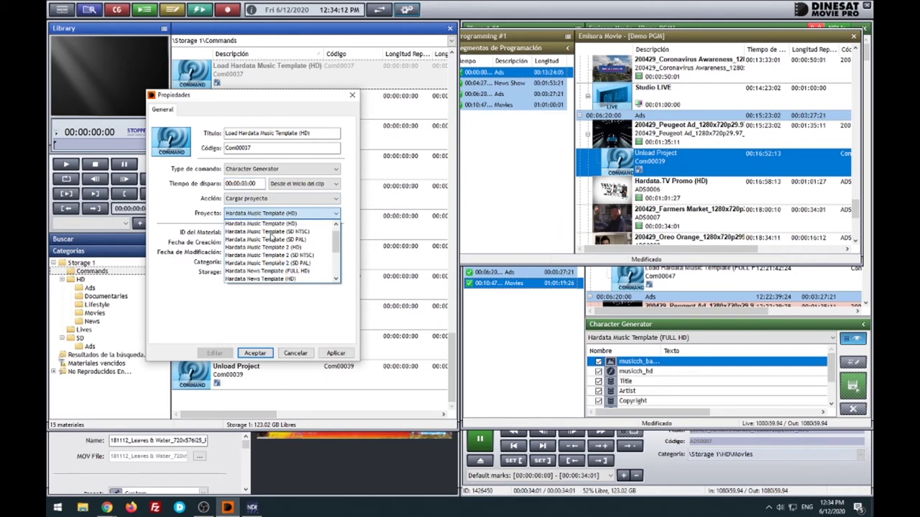
left_click(271, 224)
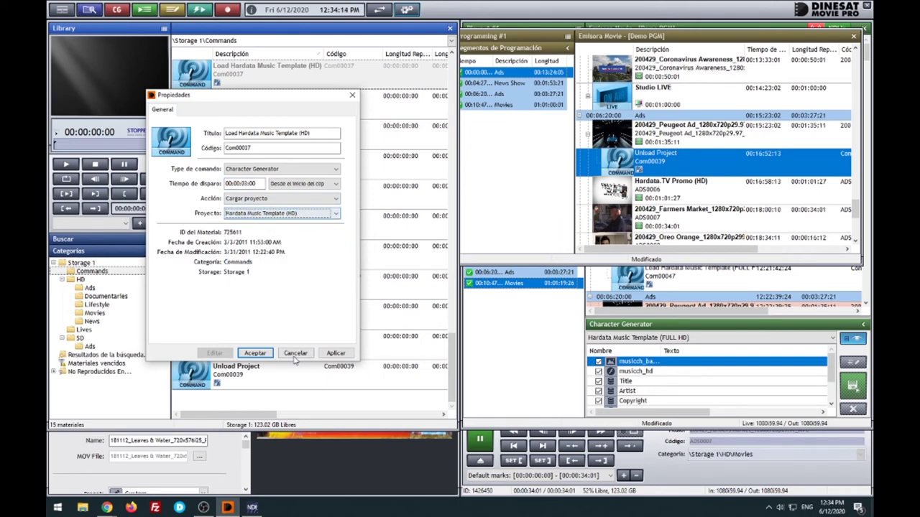
left_click(295, 355)
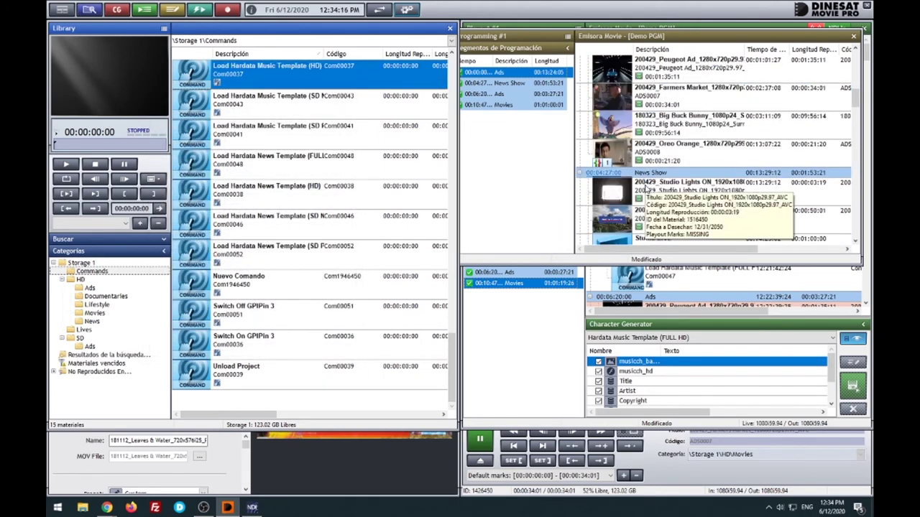
Inspect the details of the News Show segment's clips, the Studio LIVE item and its attached Load Hardata Music Template command.
scroll(639, 180, "down", 2)
left_click(637, 167)
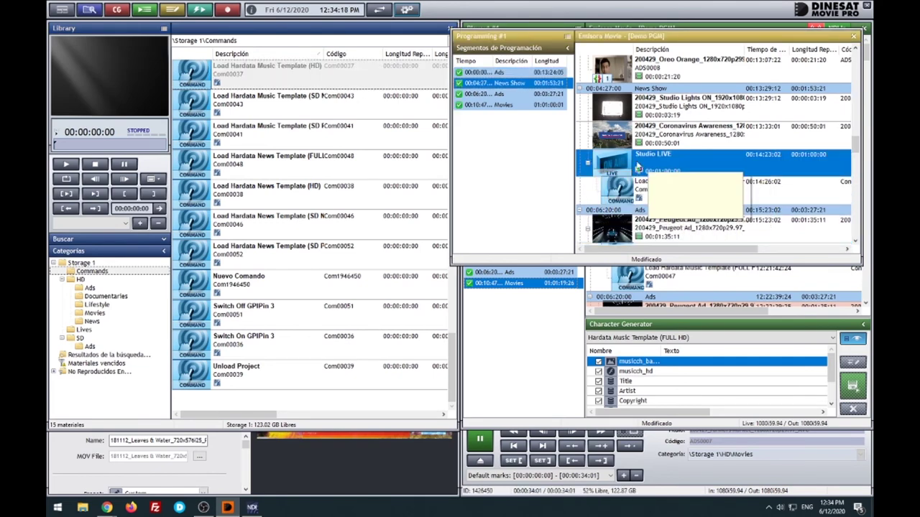
mouse_move(668, 108)
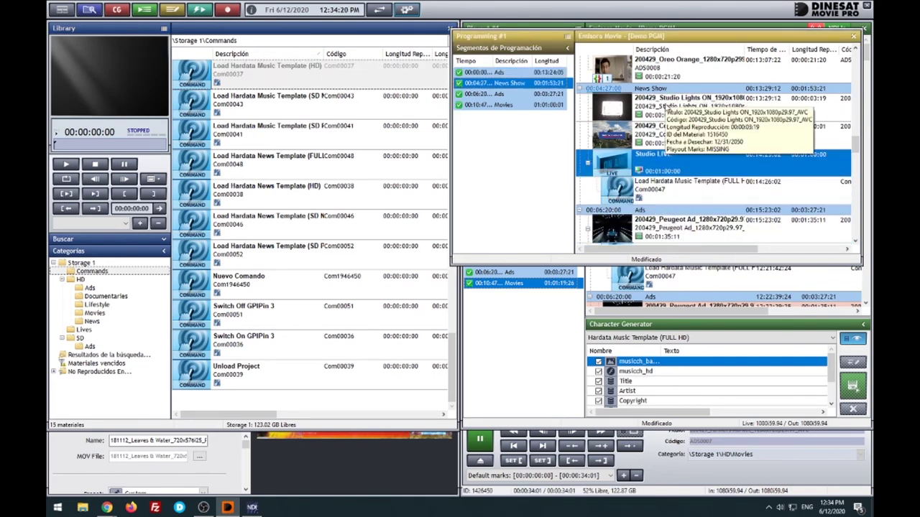
left_click(654, 195)
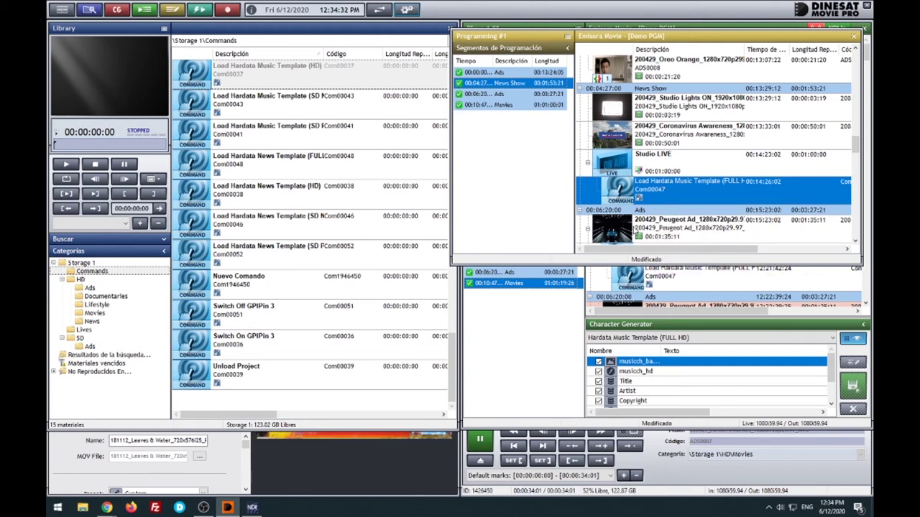
mouse_move(690, 189)
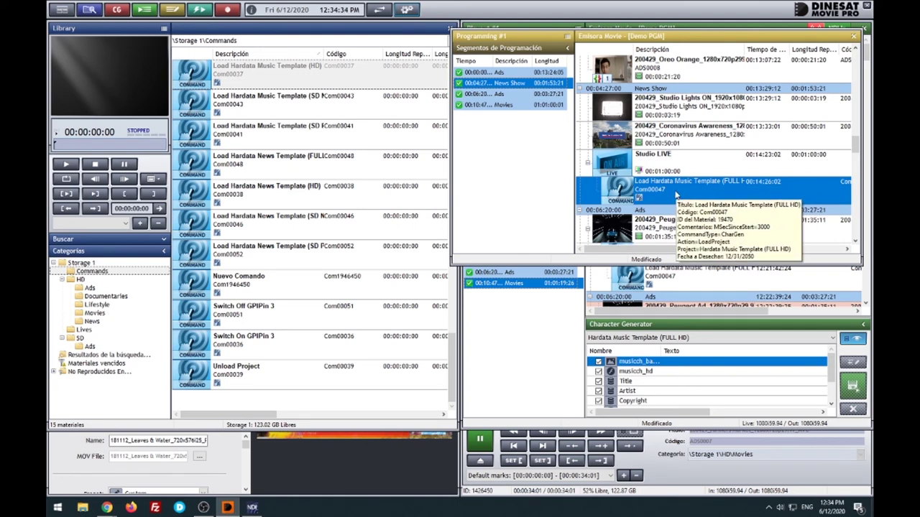
left_click(664, 163)
left_click(657, 118)
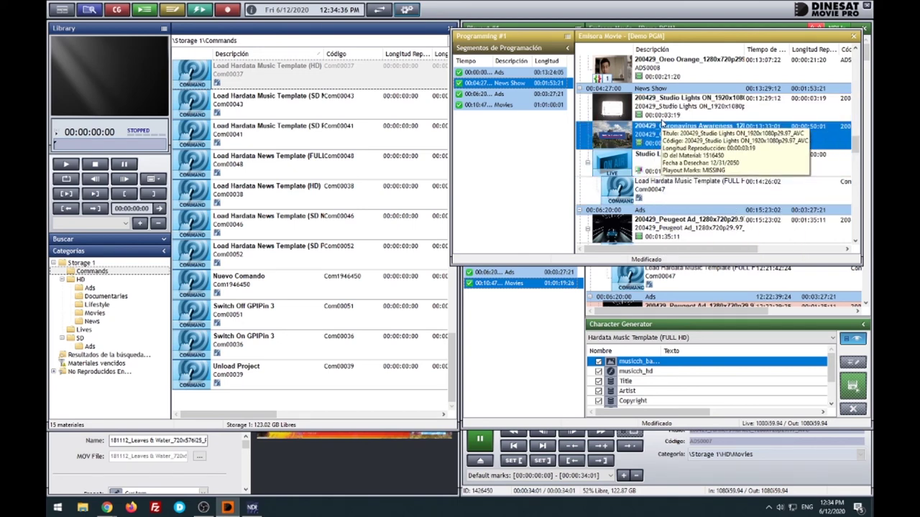
mouse_move(670, 167)
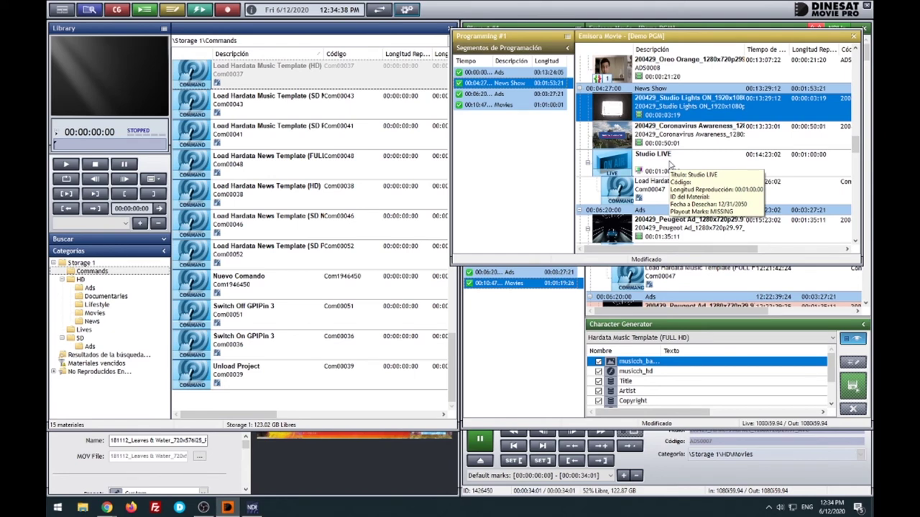
left_click(668, 165)
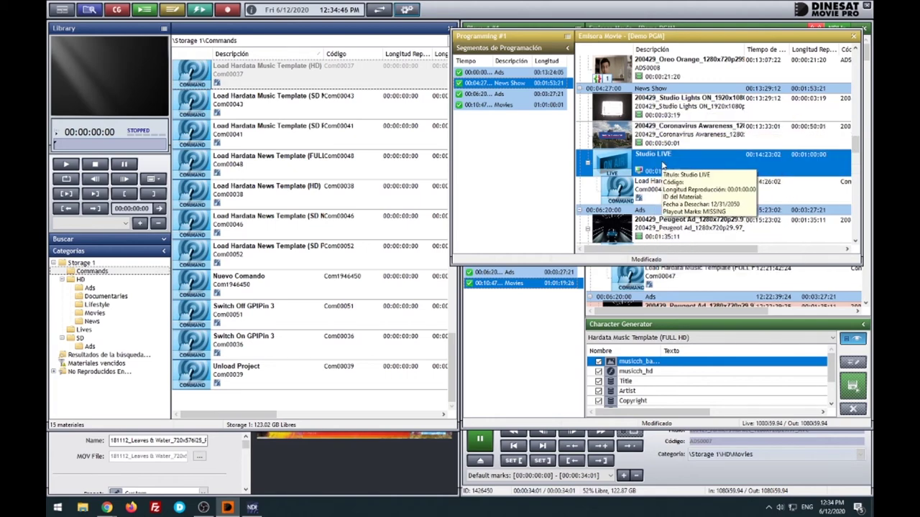
Examine the options for saving the schedule by day or as a list, and close the save dialog.
scroll(662, 165, "down", 3)
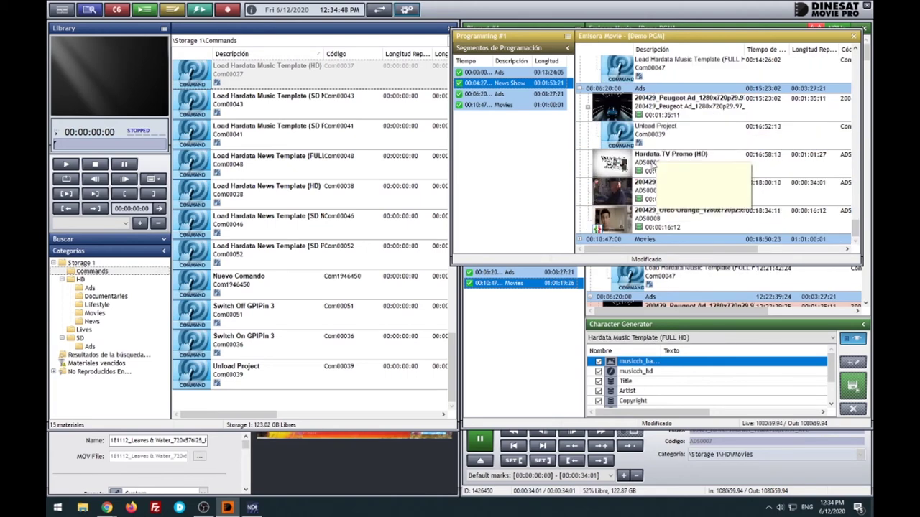
right_click(650, 143)
mouse_move(681, 158)
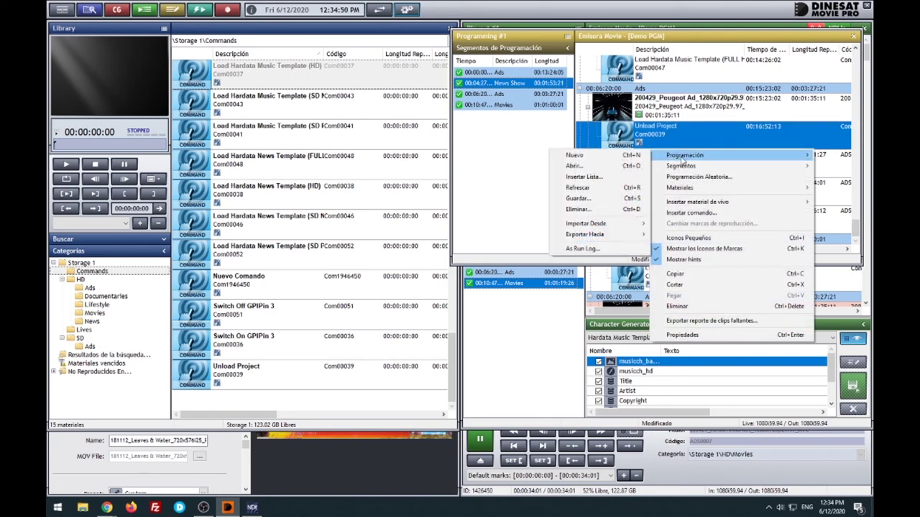
left_click(578, 198)
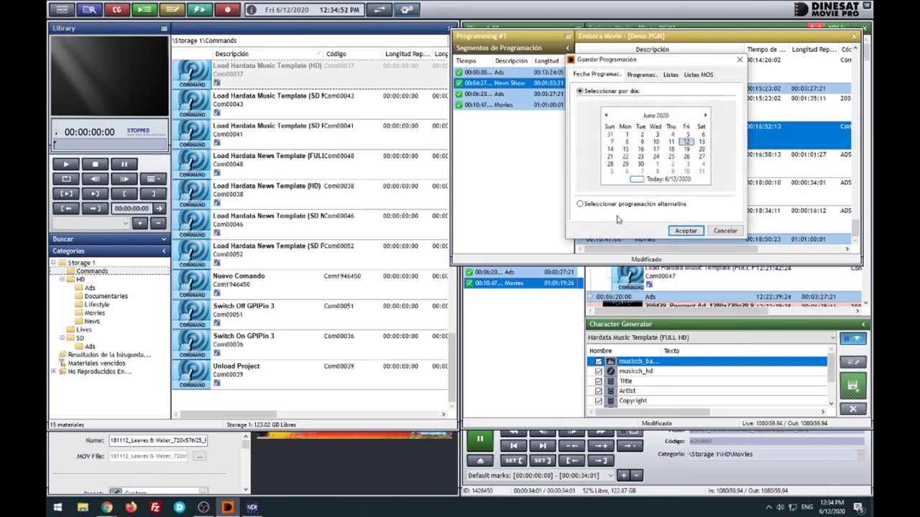
left_click(670, 75)
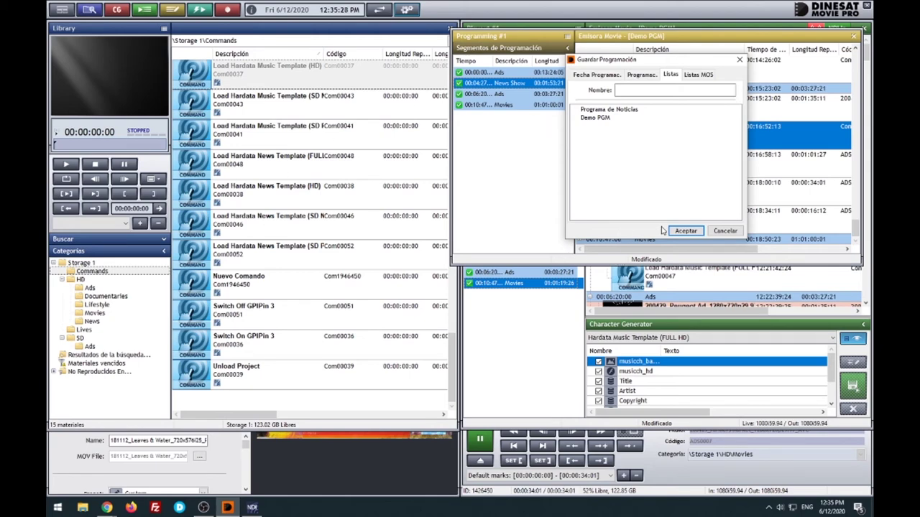
left_click(596, 75)
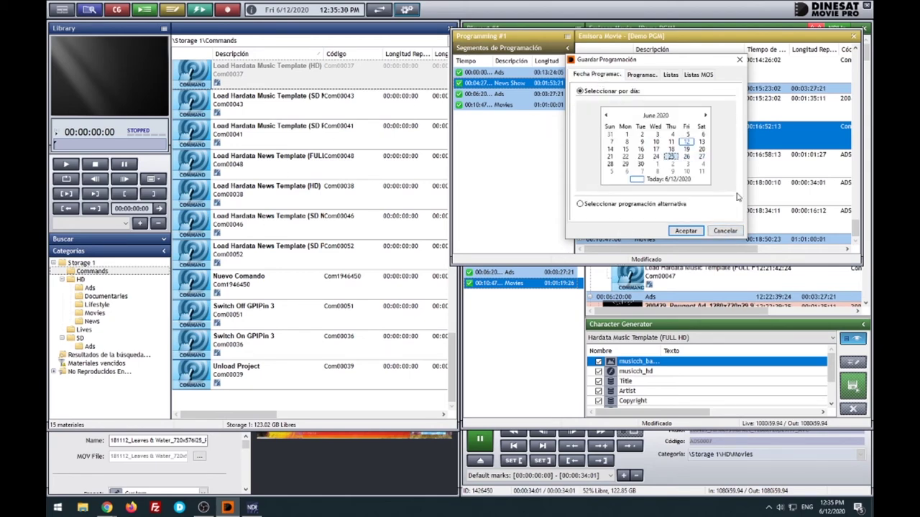
left_click(685, 230)
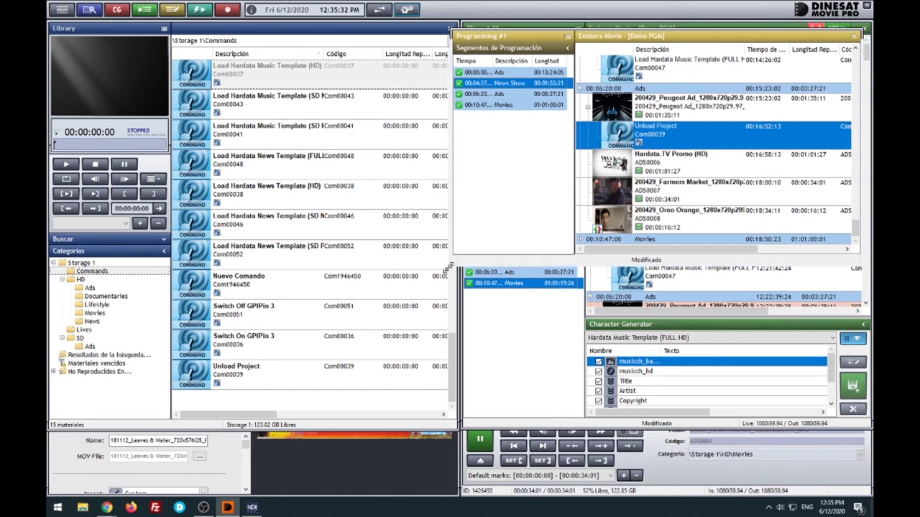
Enlarge the Programming window downward and to the left to show more of the Demo PGM schedule.
left_click_drag(450, 268, 352, 383)
mouse_move(546, 171)
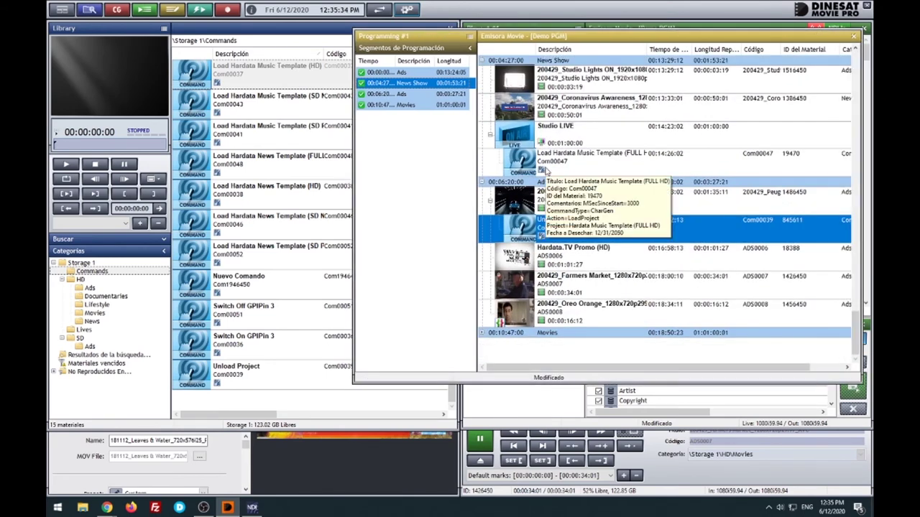
right_click(565, 111)
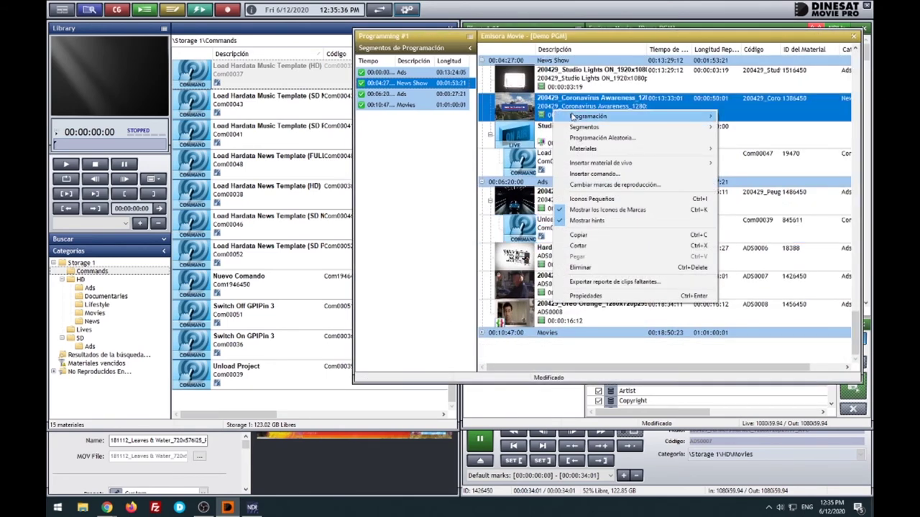
mouse_move(573, 116)
left_click(727, 128)
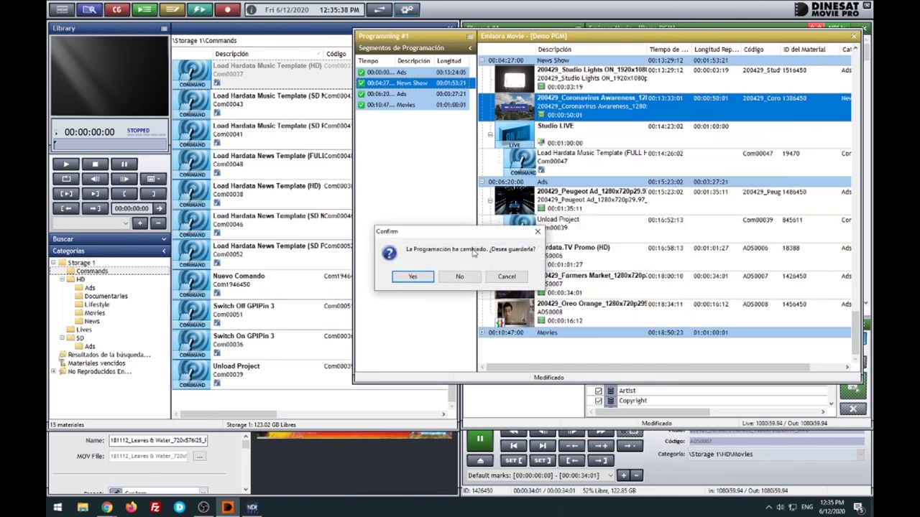
left_click(506, 276)
Review the by-day and alternative programming choices for saving the schedule, and close the dialog.
right_click(610, 186)
mouse_move(636, 189)
left_click(787, 232)
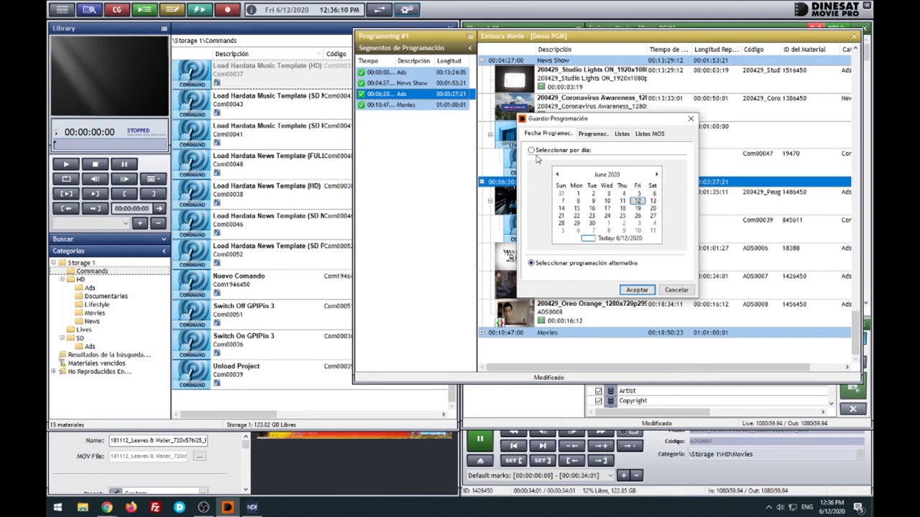
left_click(567, 151)
left_click(636, 290)
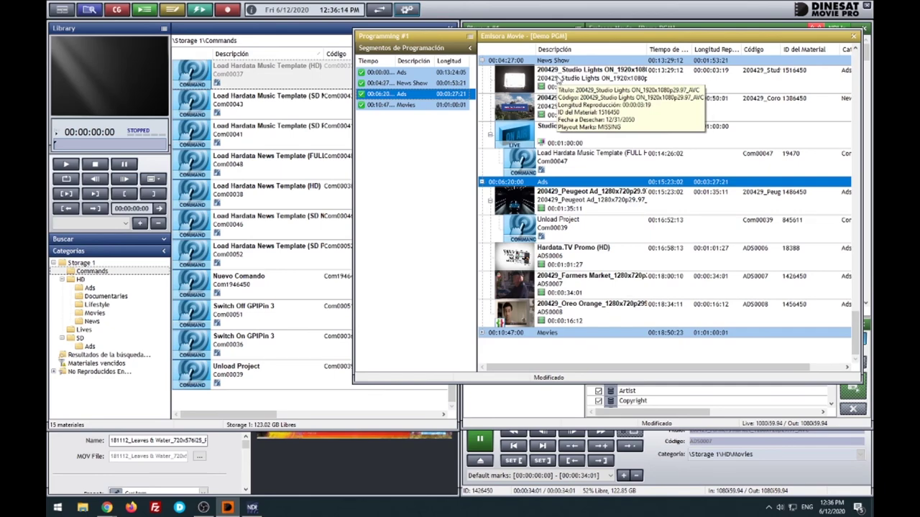
Move the Programming window off the Playout window and review the Playout schedule from its first Ads segment.
left_click_drag(597, 41, 215, 100)
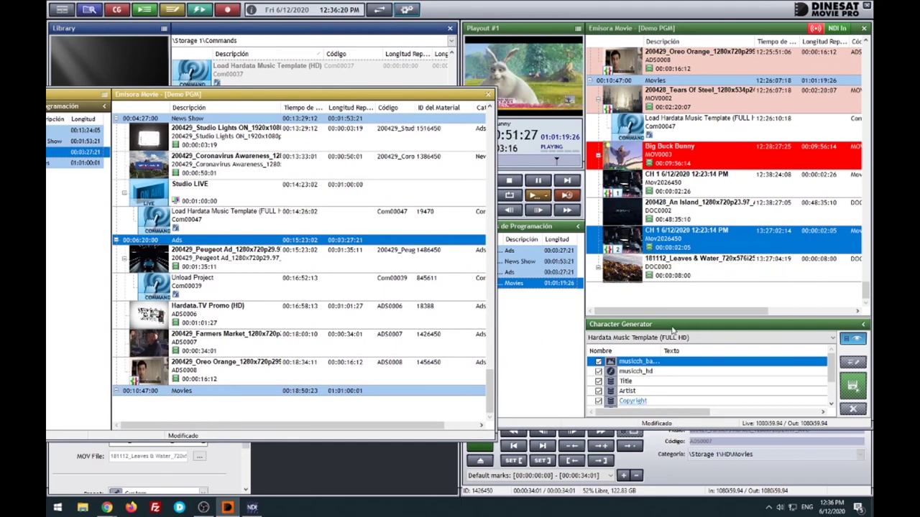
scroll(605, 283, "up", 10)
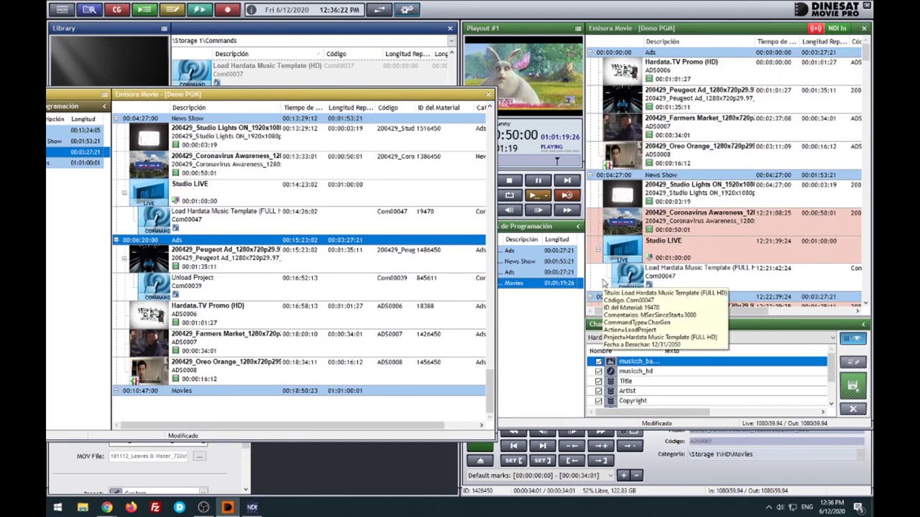
mouse_move(637, 124)
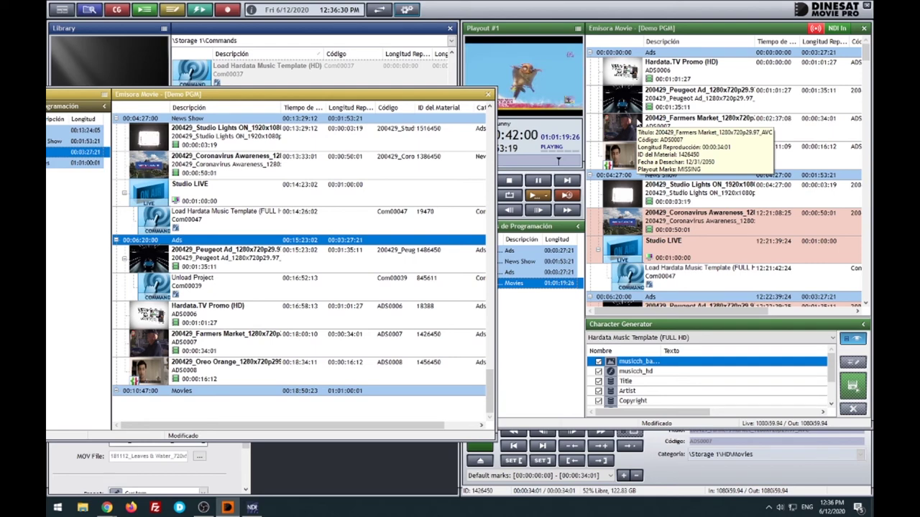
mouse_move(698, 175)
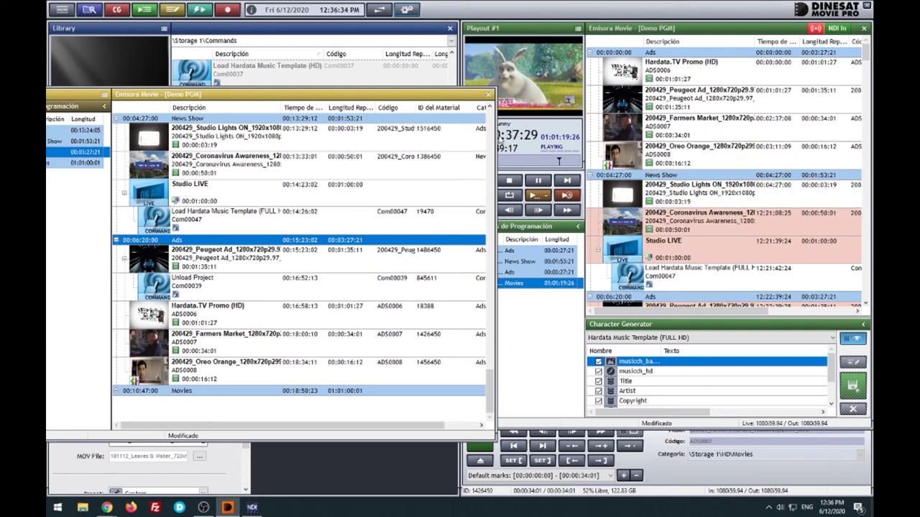
Tile the open windows and close Playout #1 with its playback stopped, discarding its schedule changes.
left_click(61, 9)
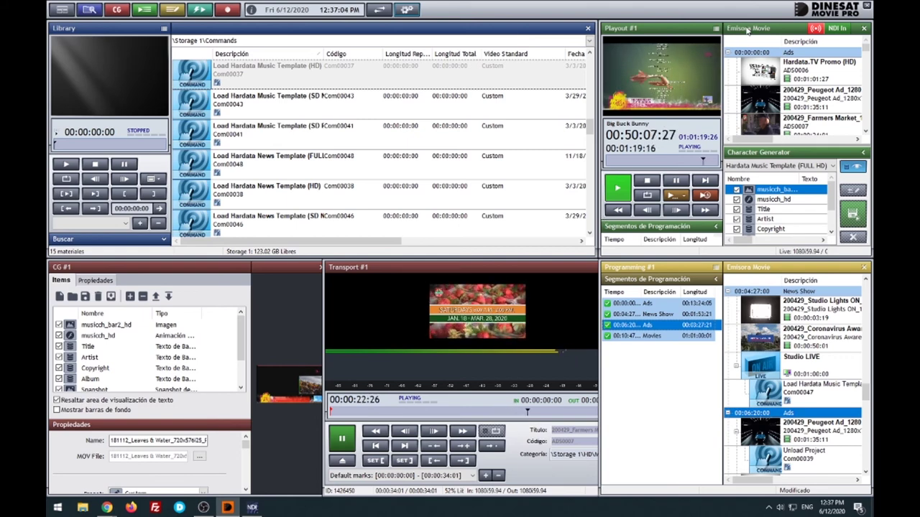
left_click_drag(747, 31, 531, 39)
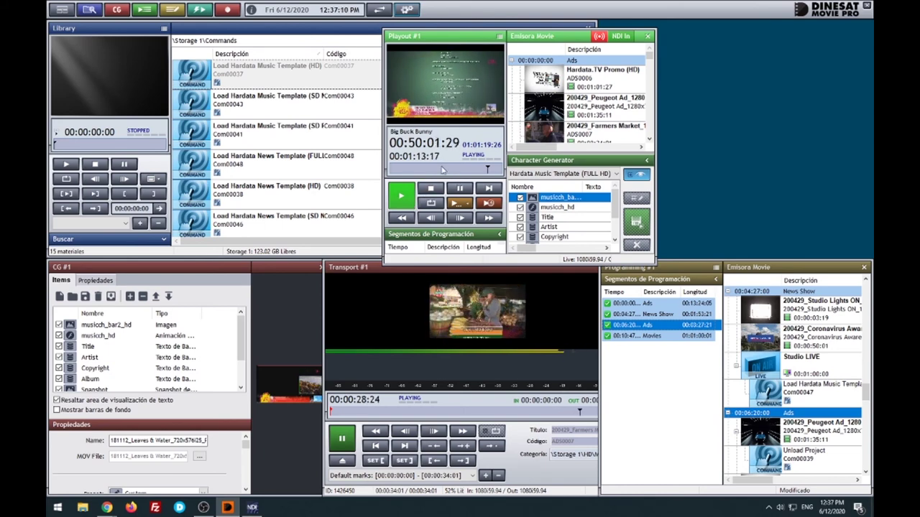
left_click(431, 188)
left_click(647, 36)
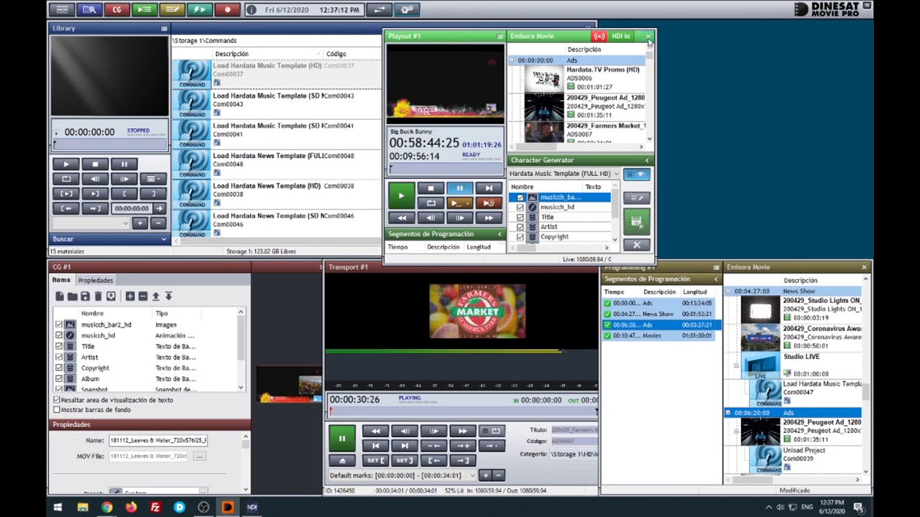
left_click(459, 277)
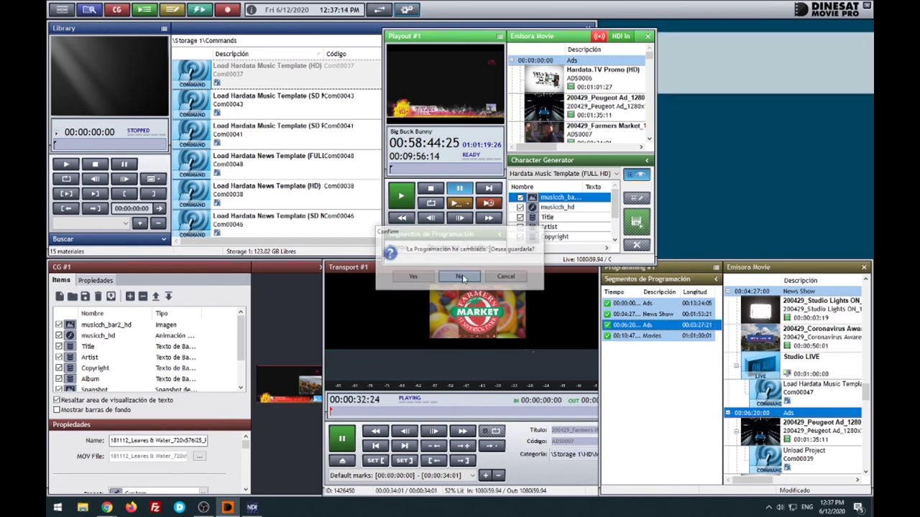
Open an iPlay window and close Programming #1 without saving its changes, rearranging the remaining windows as tiles.
left_click(201, 11)
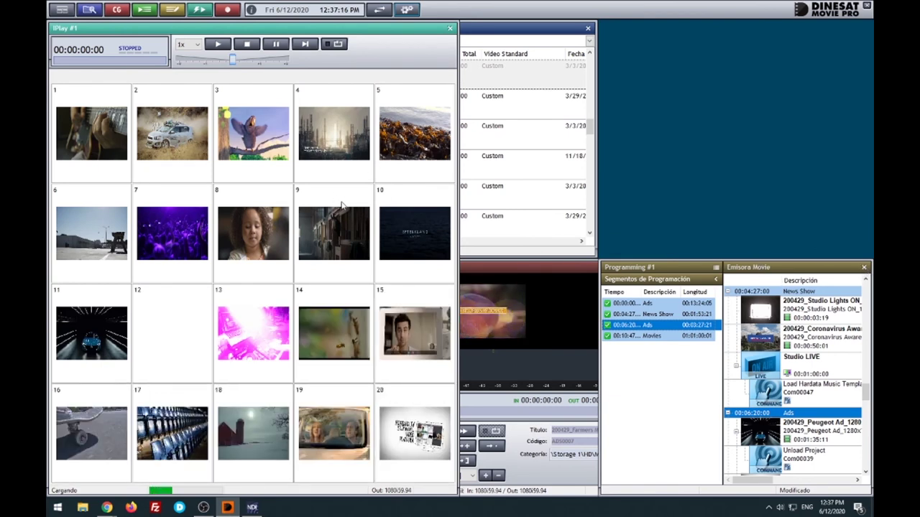
left_click(863, 268)
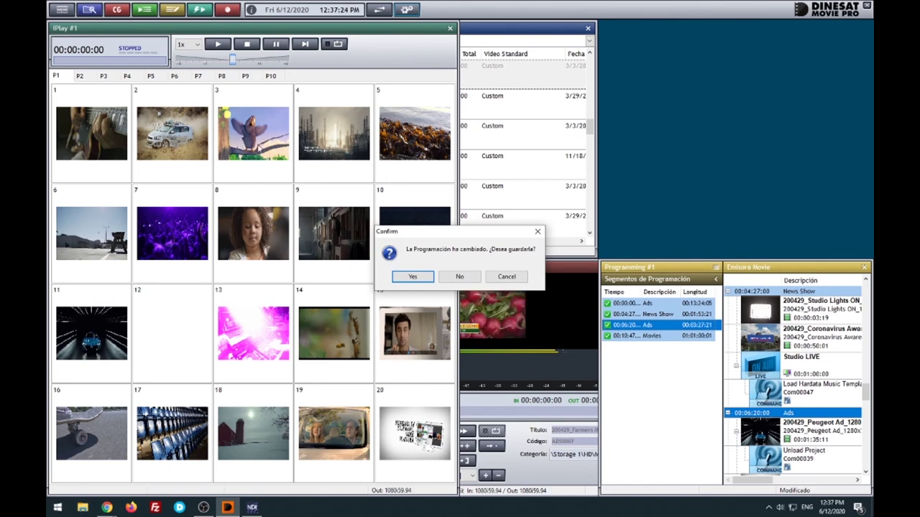
left_click(459, 277)
left_click(57, 10)
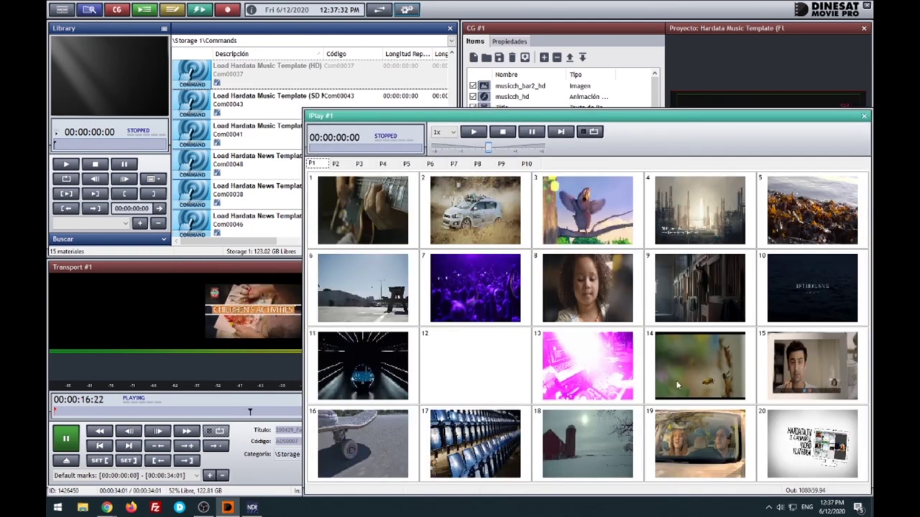
Play the Guitar Fretboard clip from iPlay slot 1 and skip to the Chevrolet Ad in slot 2.
left_click(369, 225)
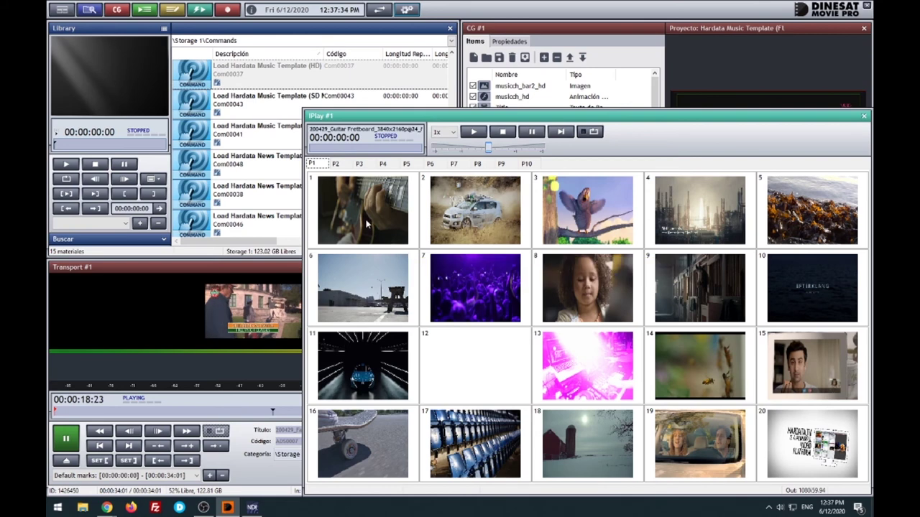
left_click(475, 132)
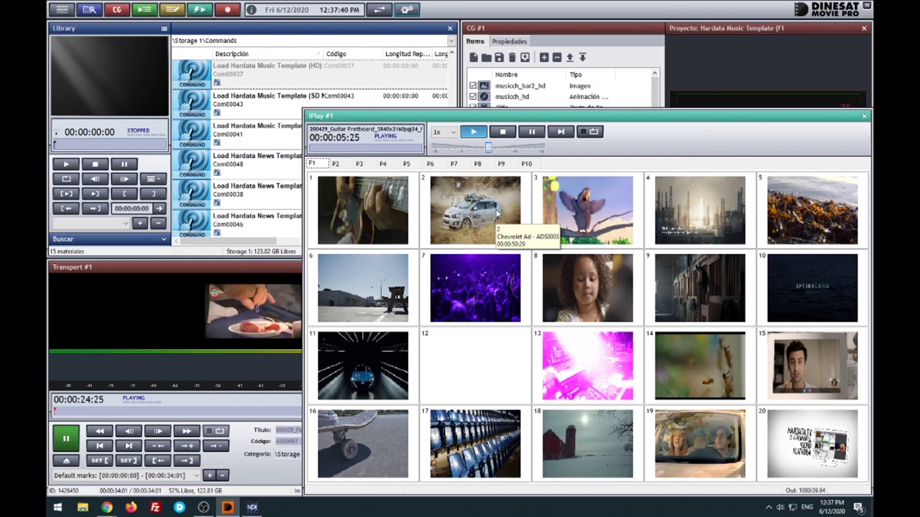
left_click(561, 132)
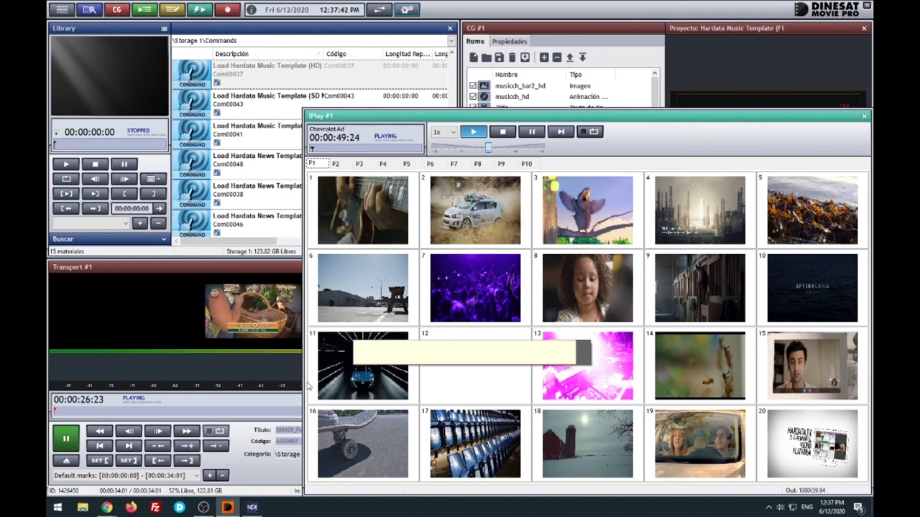
Switch the NDI monitor's source to DELL-TECH channel 1 to view the iPlay output, moving the monitor higher and minimizing it.
left_click(251, 508)
right_click(292, 309)
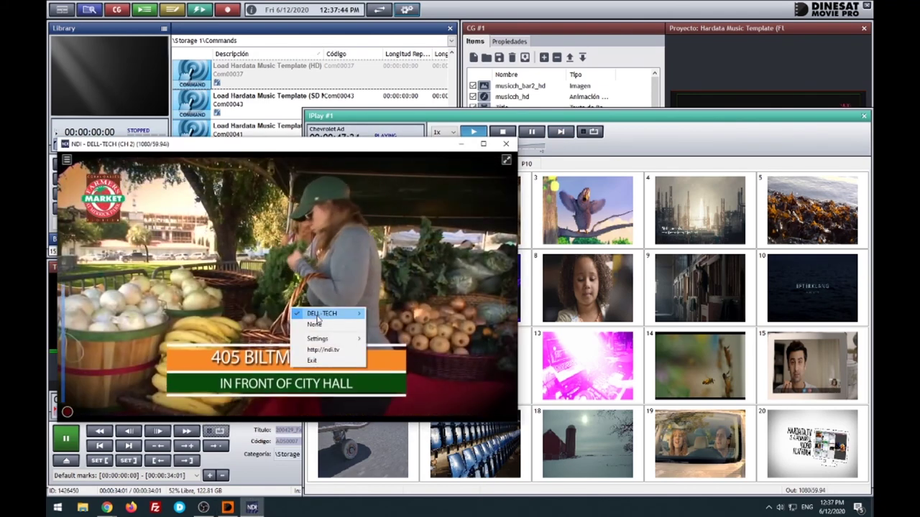
mouse_move(330, 313)
left_click(384, 313)
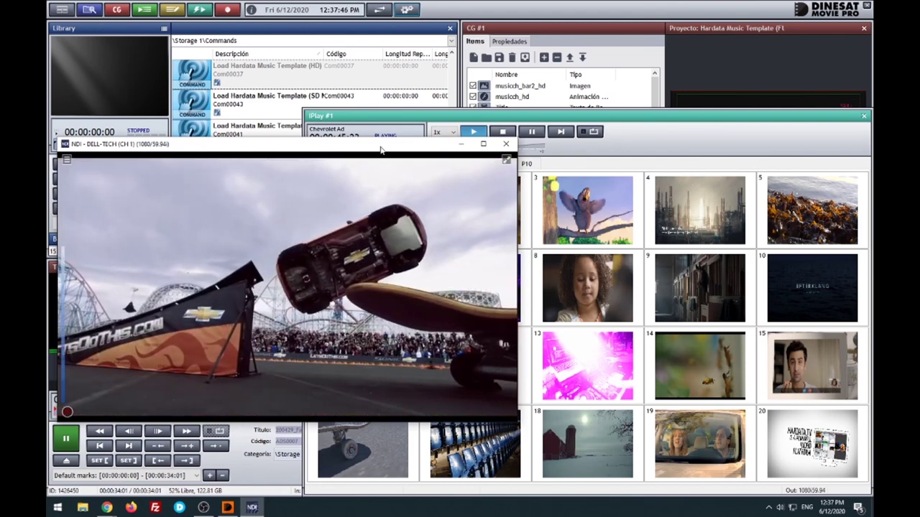
left_click_drag(380, 150, 375, 47)
left_click(454, 42)
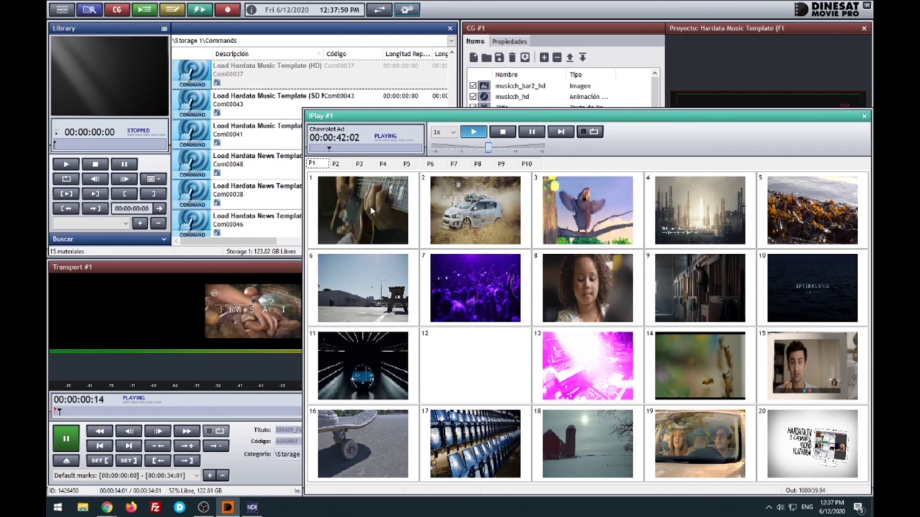
Skip to the next iPlay clip and check the output in the NDI monitor before returning to iPlay.
left_click(561, 132)
left_click(252, 507)
mouse_move(229, 148)
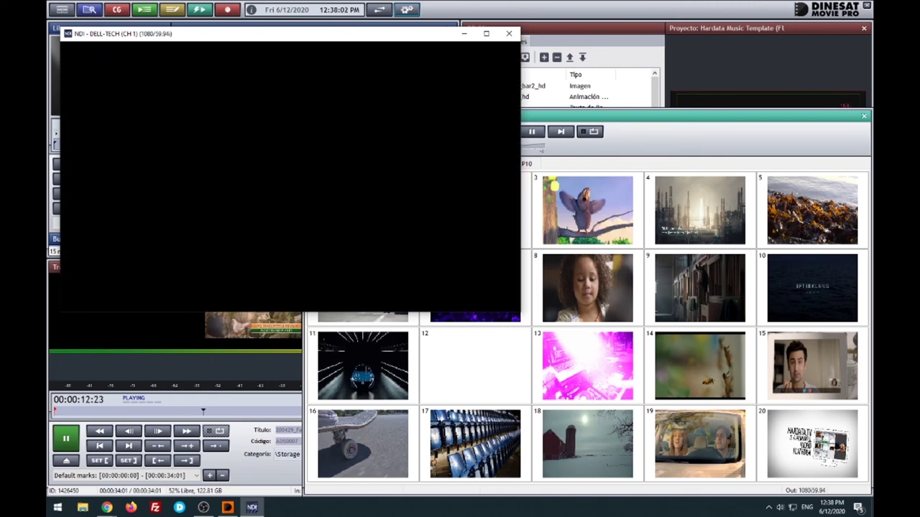
left_click(531, 219)
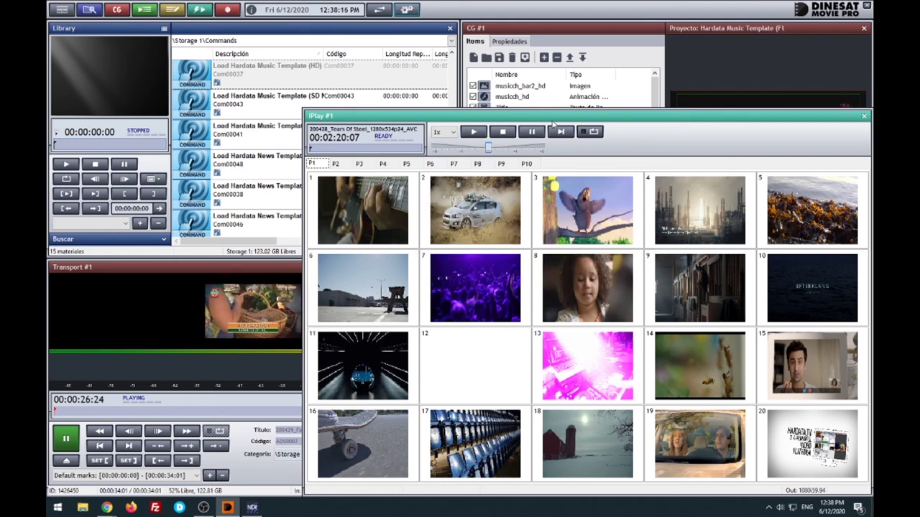
Look through iPlay pages P2 to P5 and return to page P4.
left_click(337, 164)
left_click(361, 165)
left_click(383, 164)
left_click(407, 164)
left_click(383, 164)
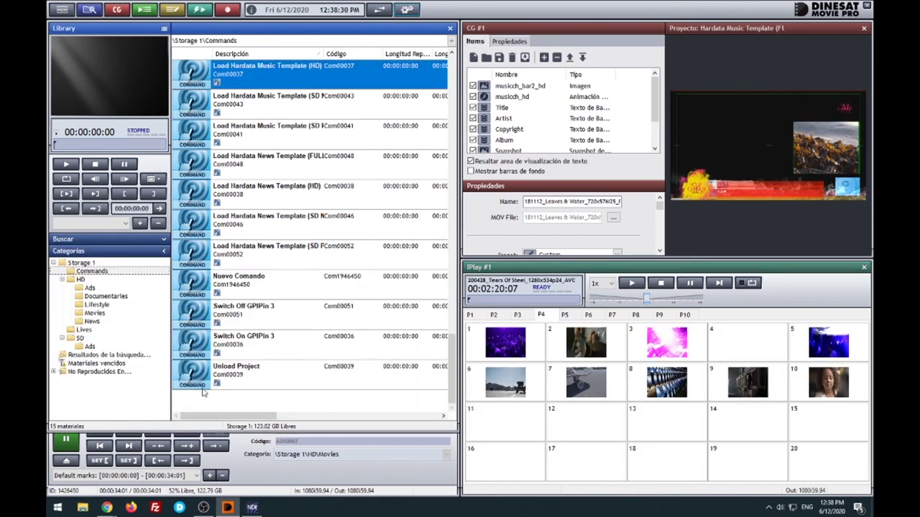
Add the Coronavirus Awareness clip from the HD News category to slot 11 of iPlay page P4, and enlarge the iPlay window.
left_click(95, 321)
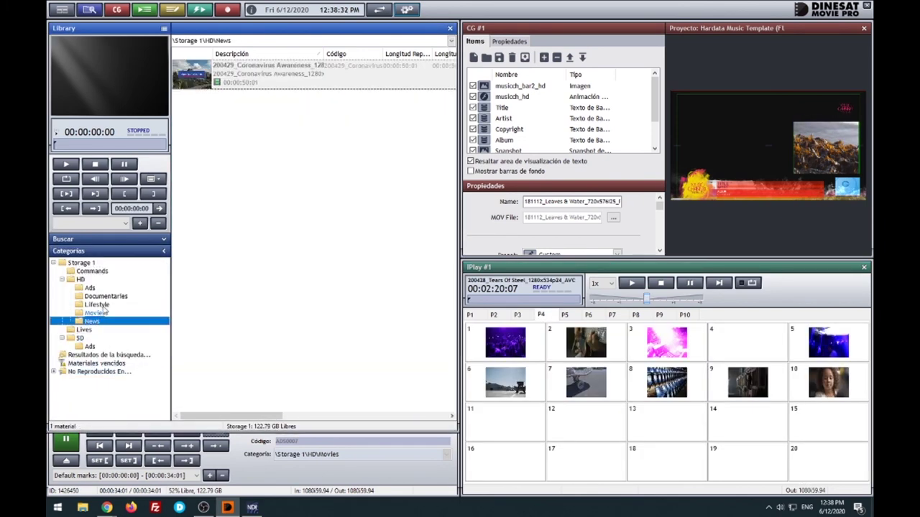
left_click_drag(227, 82, 455, 414)
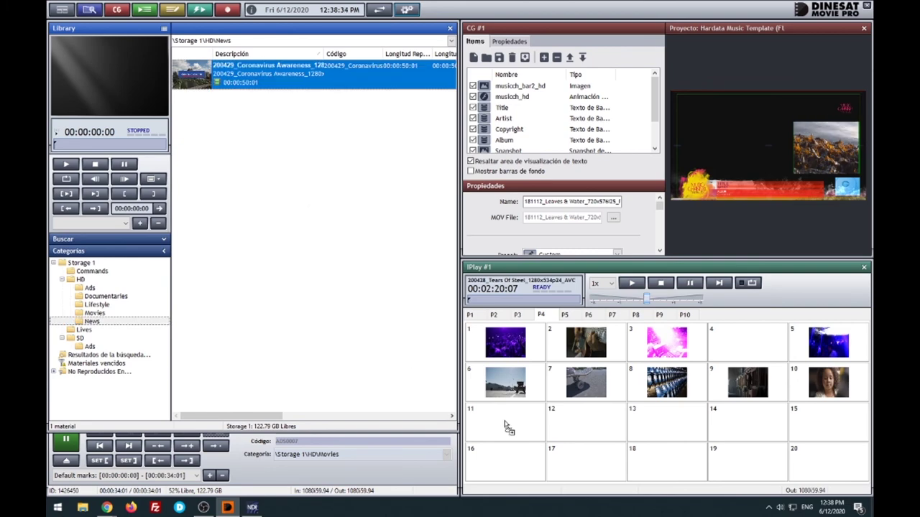
left_click_drag(522, 430, 505, 441)
left_click_drag(462, 261, 276, 113)
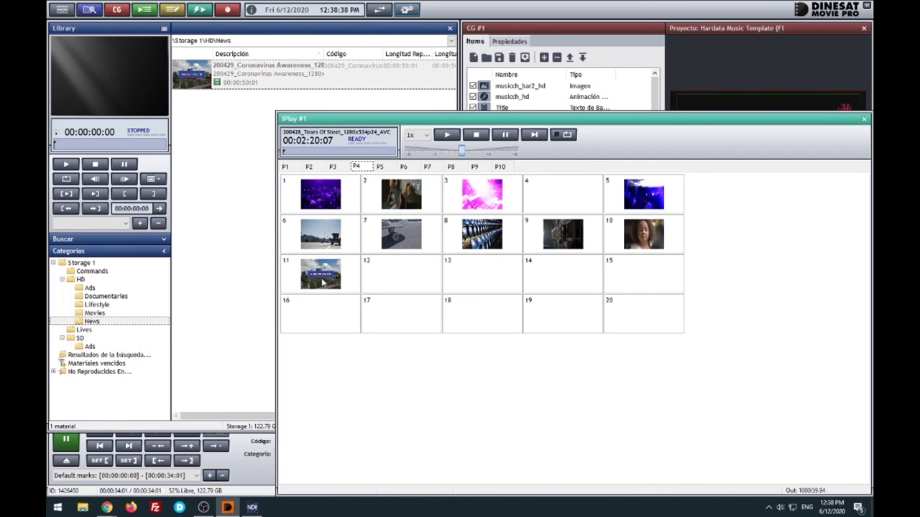